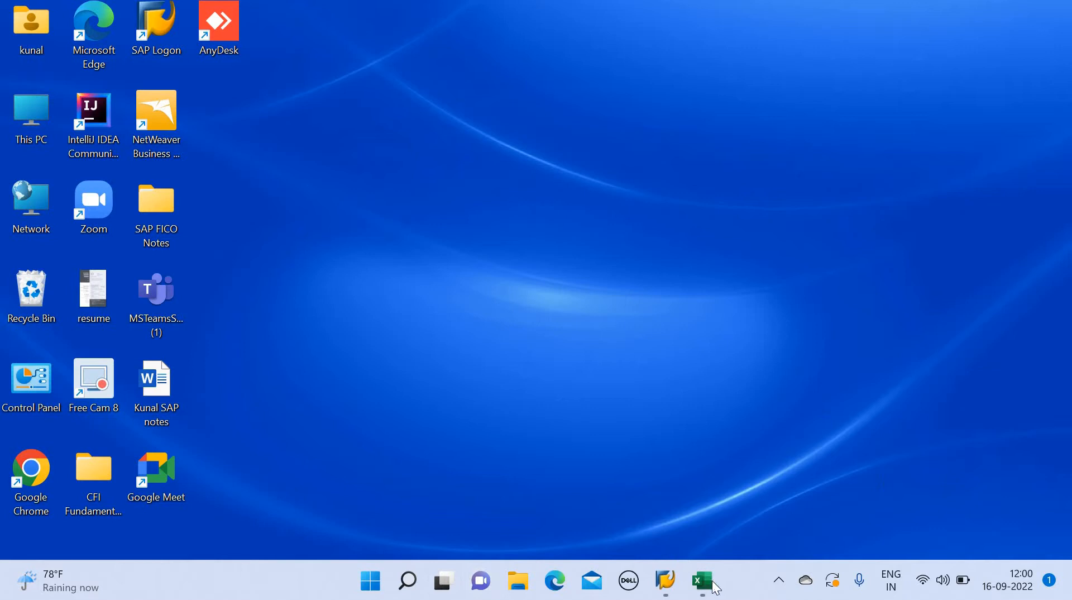
Review the customer GL creation steps in the Excel data sheet and switch to the SAP Easy Access session
left_click(705, 586)
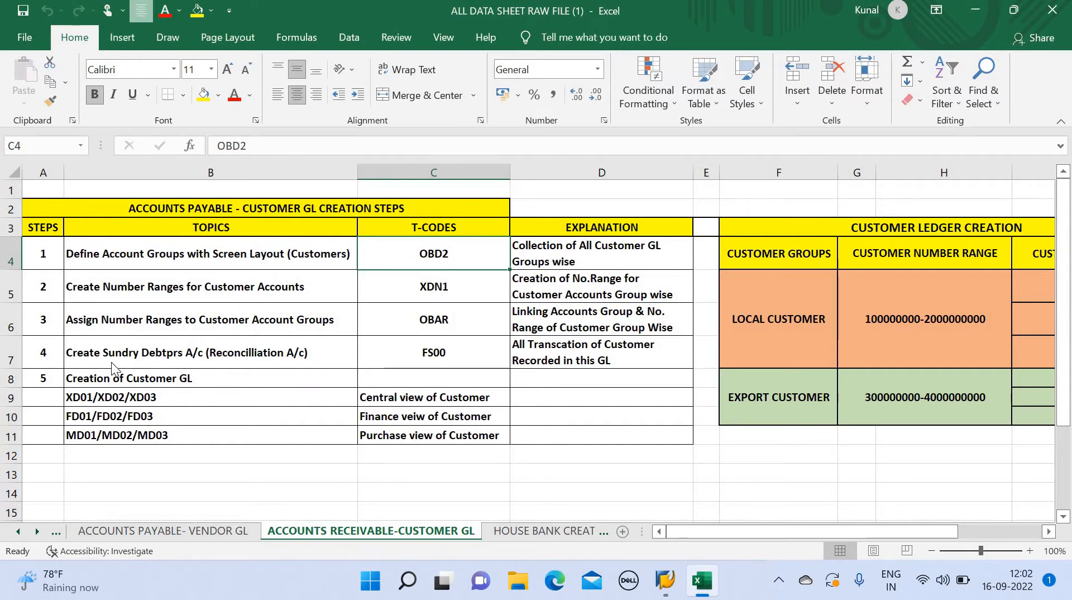
key("alt+Tab")
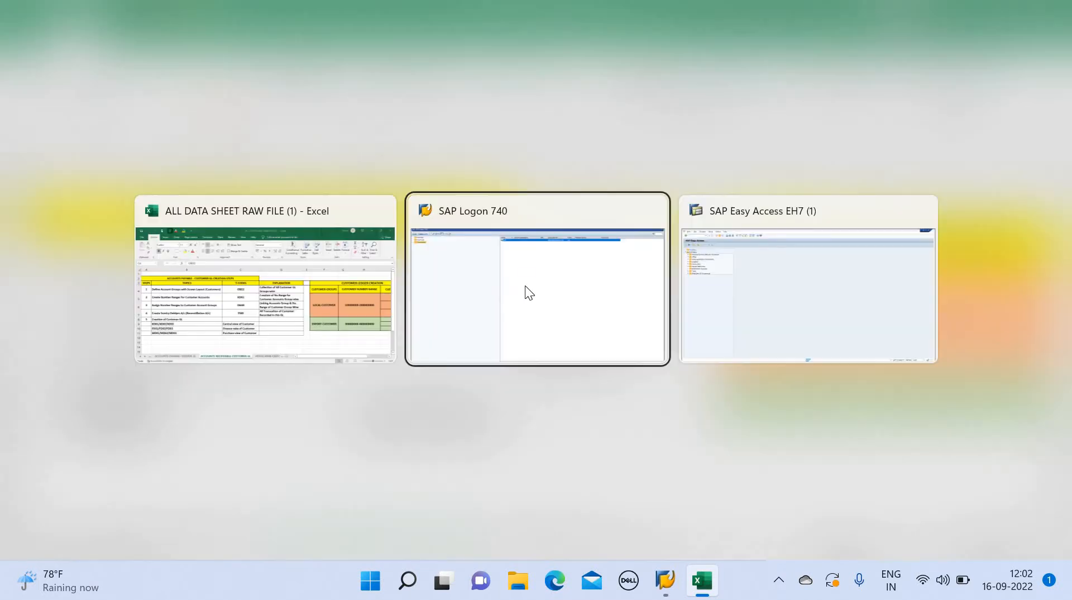
left_click(763, 320)
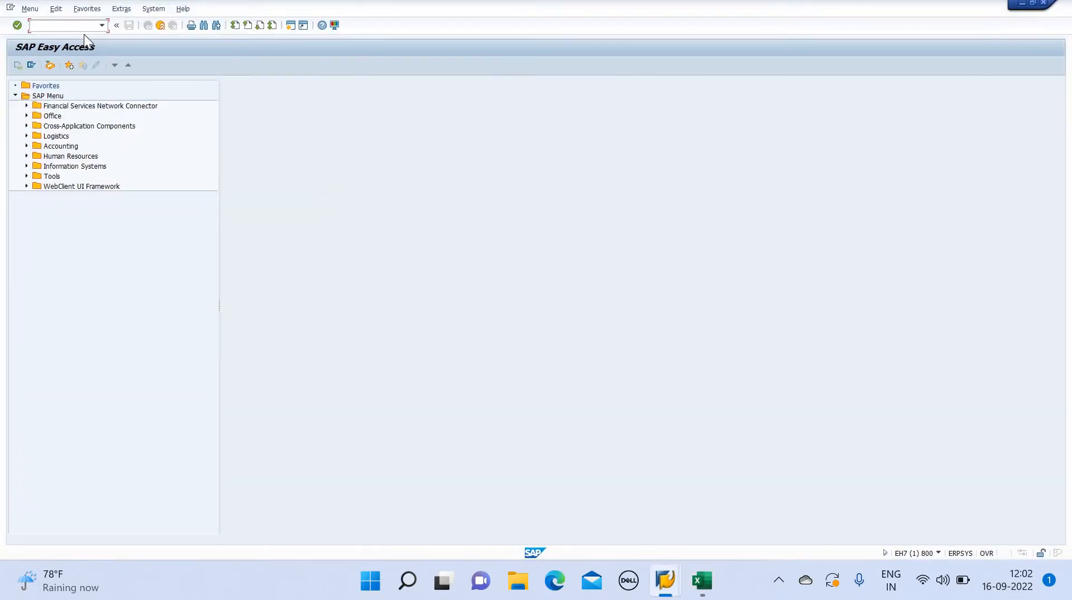
Open transaction OBD2 to maintain customer account groups
type("OBD2")
key("Return")
Look up account group TFL4 in the customer account groups list
left_click(131, 337)
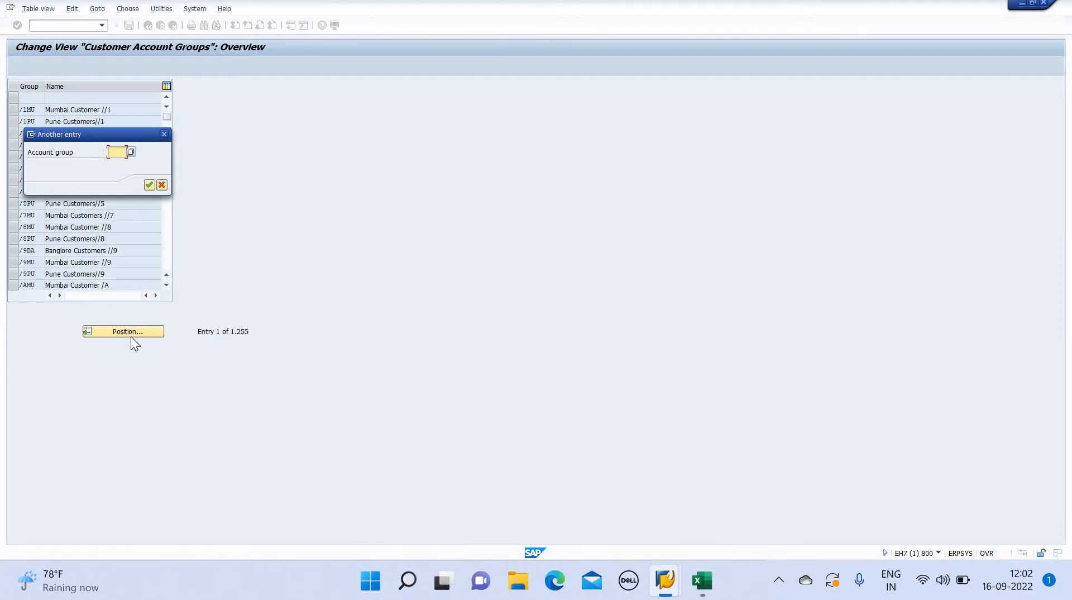
type("TF")
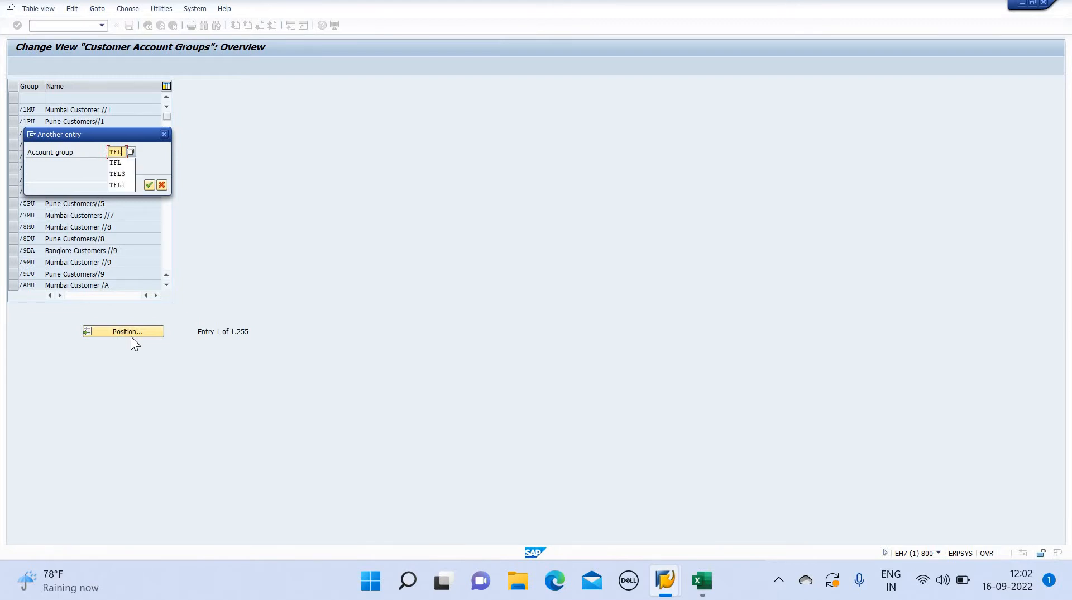
type("L4")
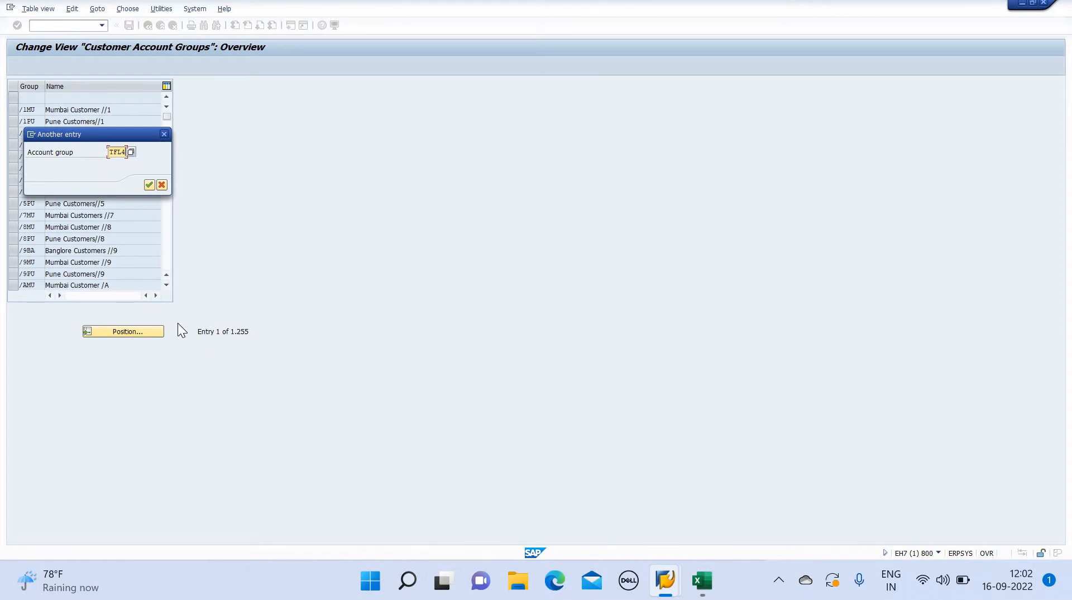
left_click(145, 184)
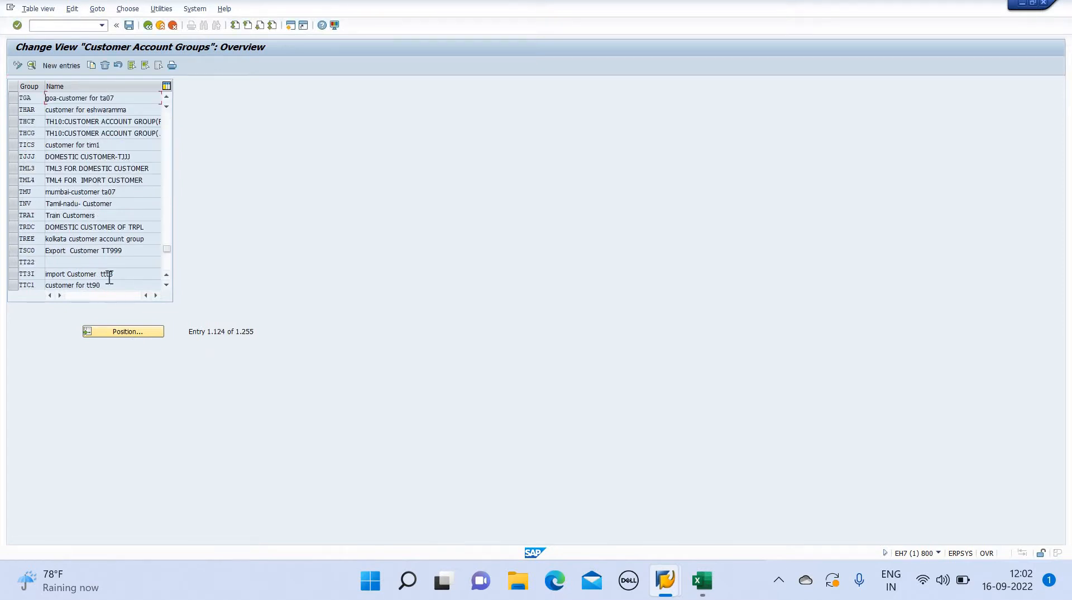
Create customer account group TFL4 with the meaning FOREIGN CUSTOMER and save it to customizing request EH7K930575
left_click(72, 69)
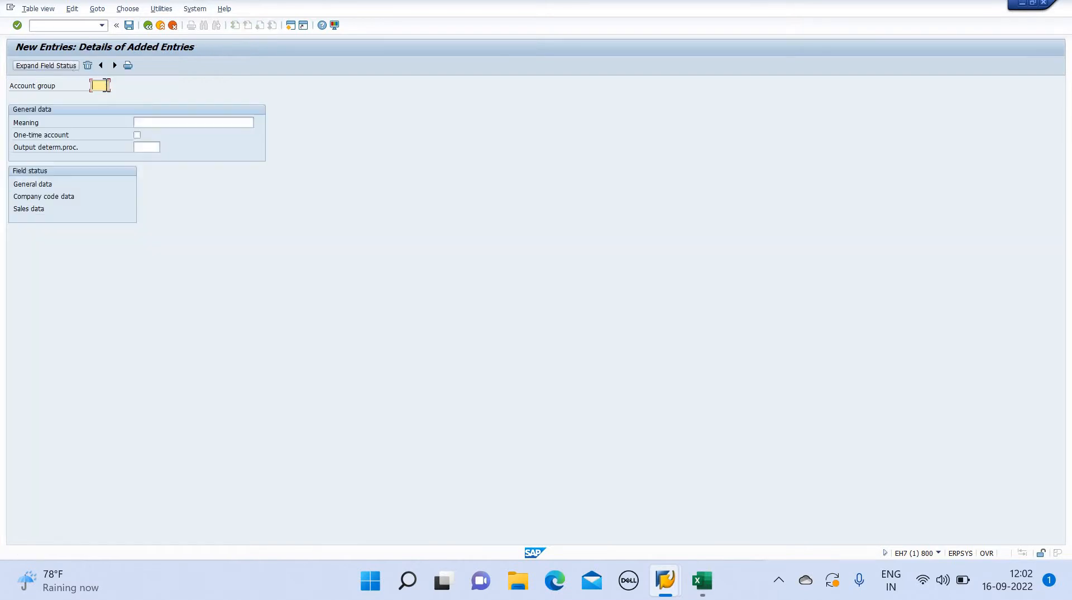
type("TFL4")
left_click(150, 124)
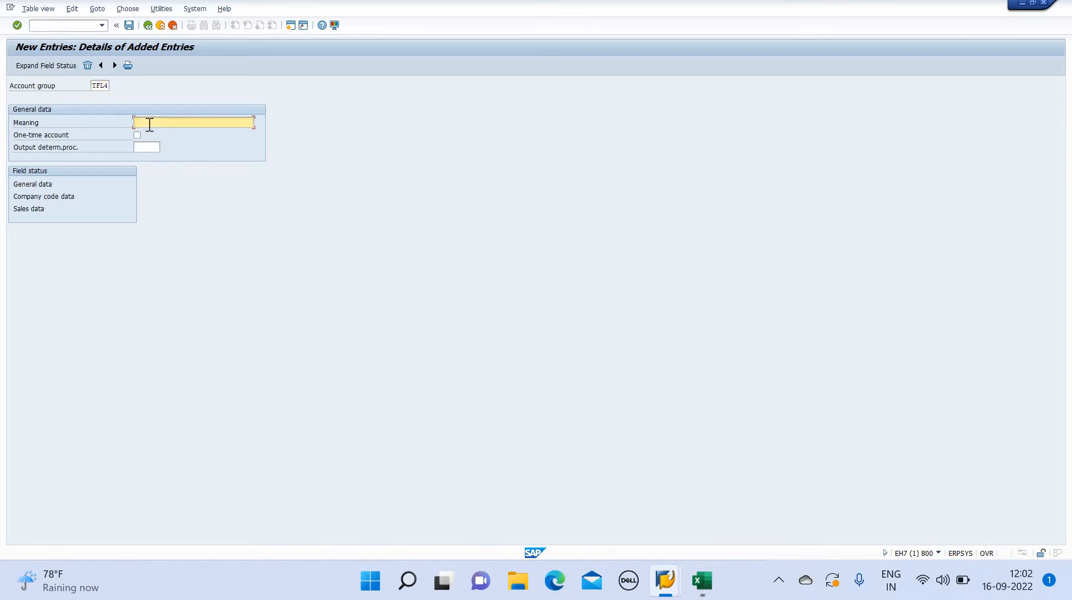
type("FOR")
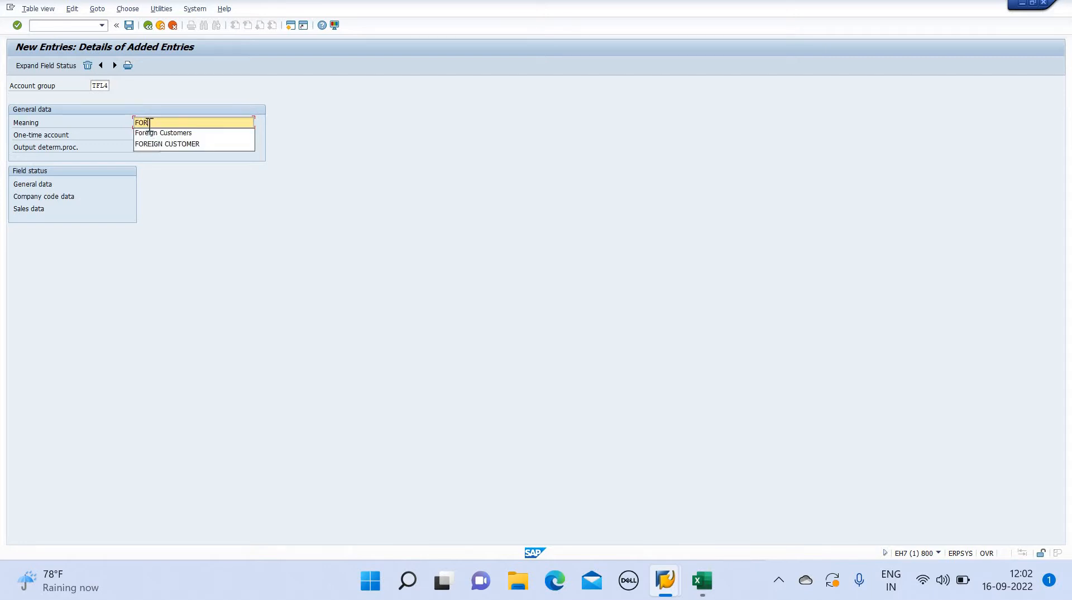
type("EIGN")
left_click(166, 143)
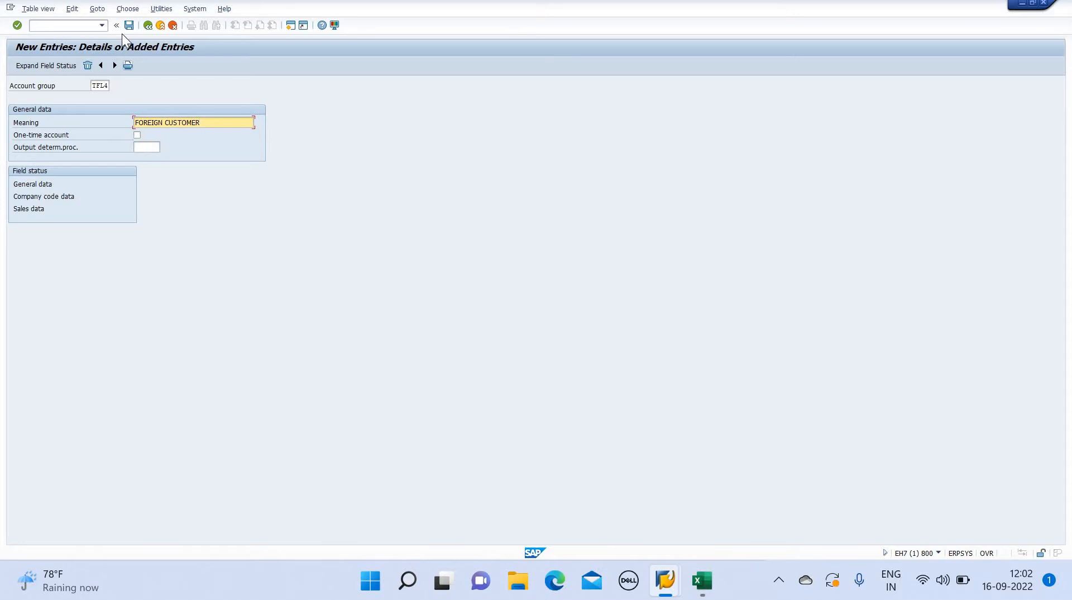
left_click(129, 25)
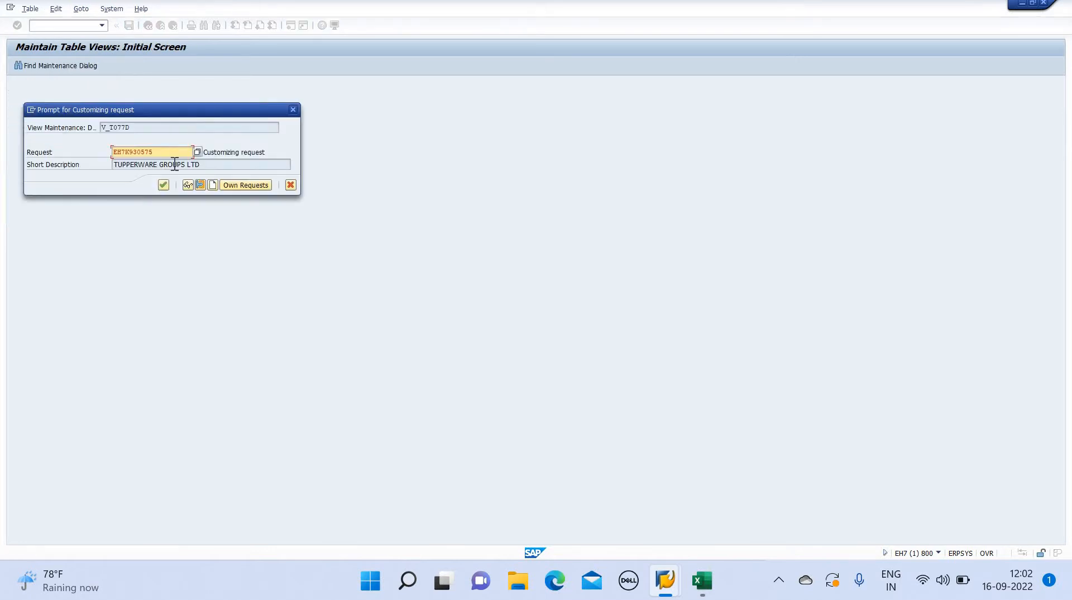
left_click(164, 184)
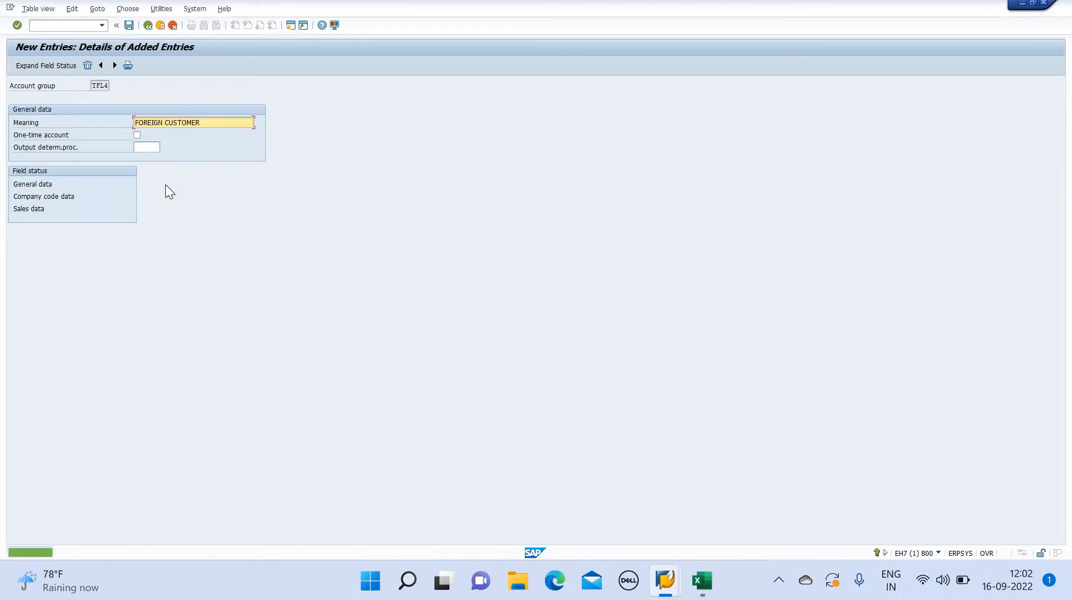
Open transaction XDN1 and display the customer number range intervals in change mode
left_click(65, 26)
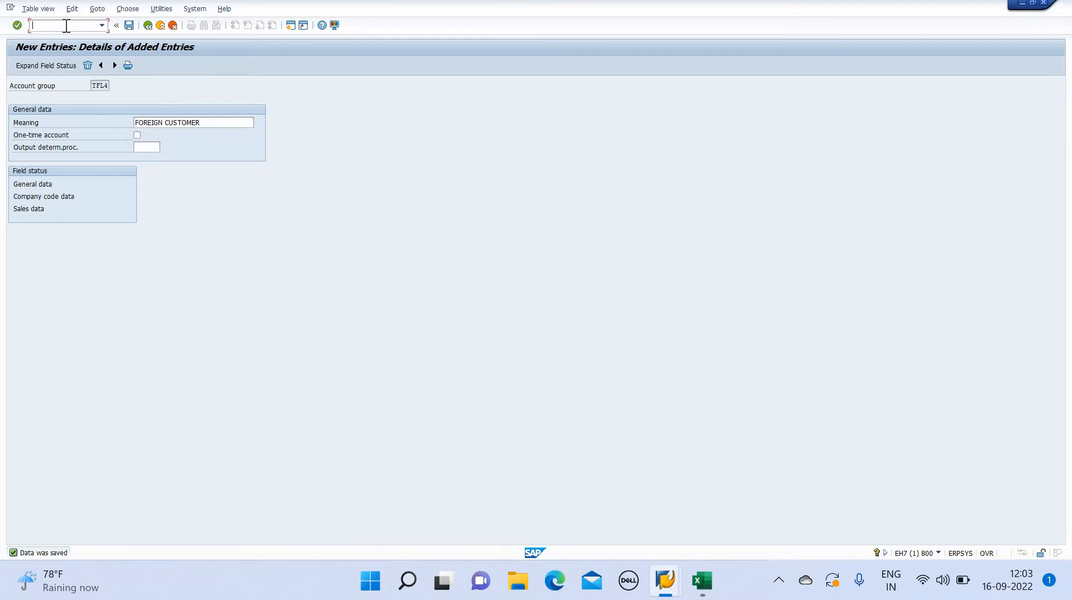
type("/NXDN1")
key("Return")
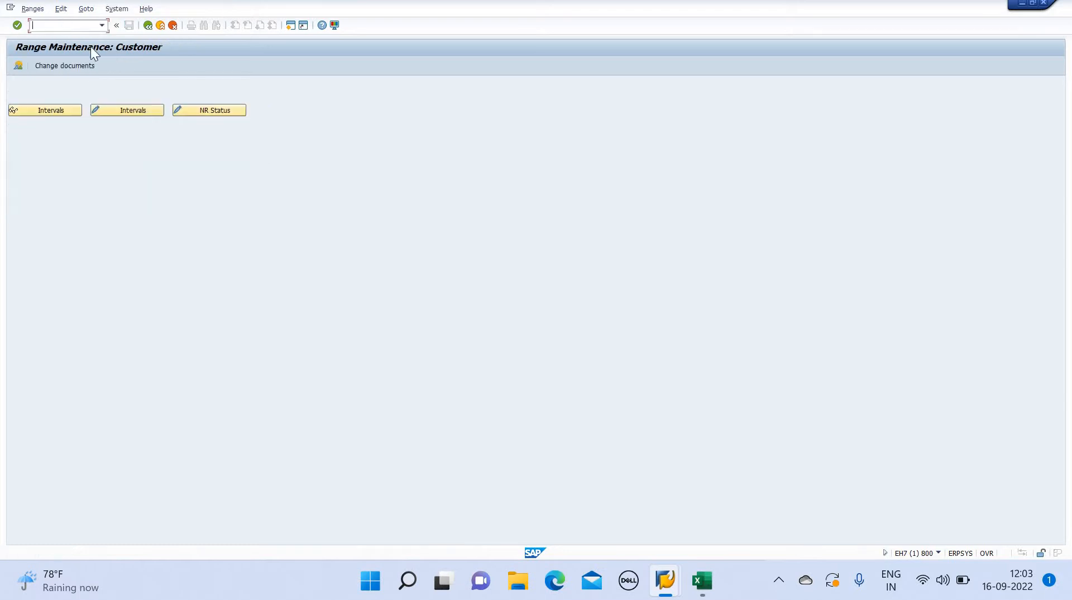
left_click(122, 109)
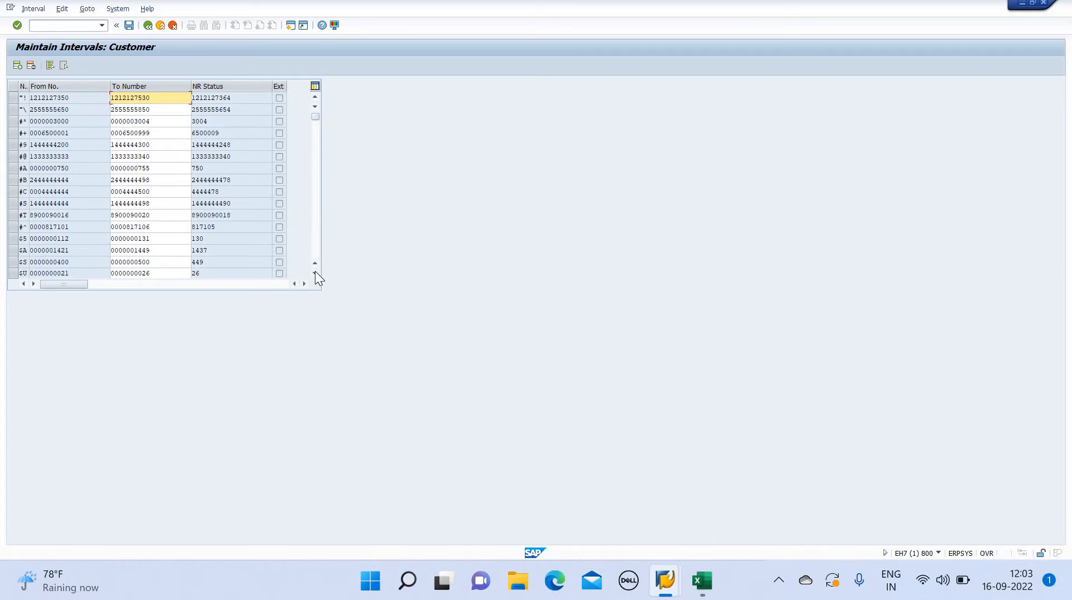
Examine the existing customer number range intervals and their From and To numbers throughout the list
scroll(315, 270, "down", 2)
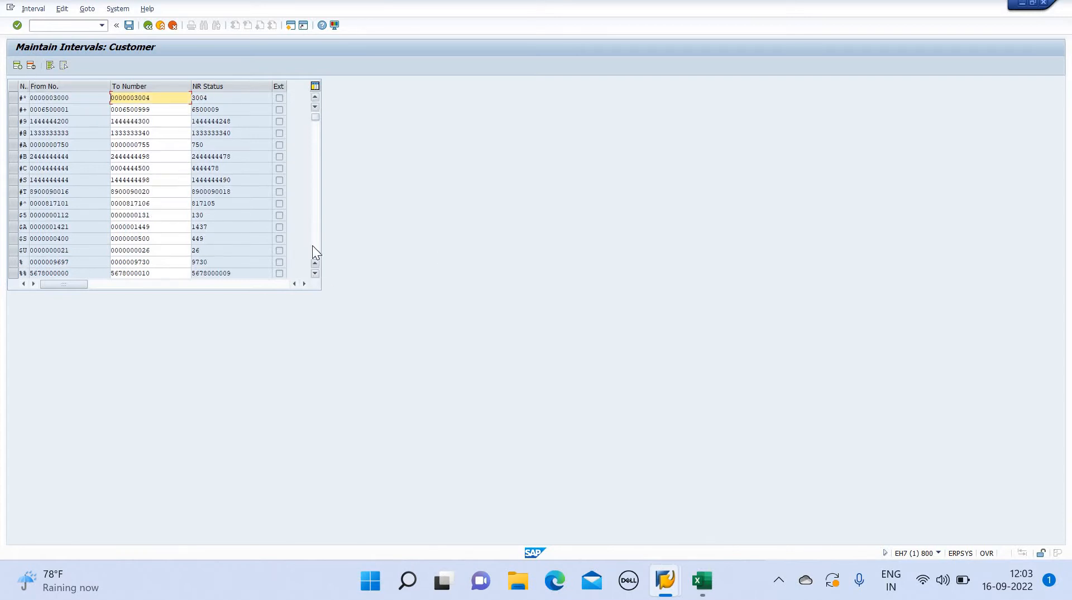
left_click(314, 229)
left_click(314, 229)
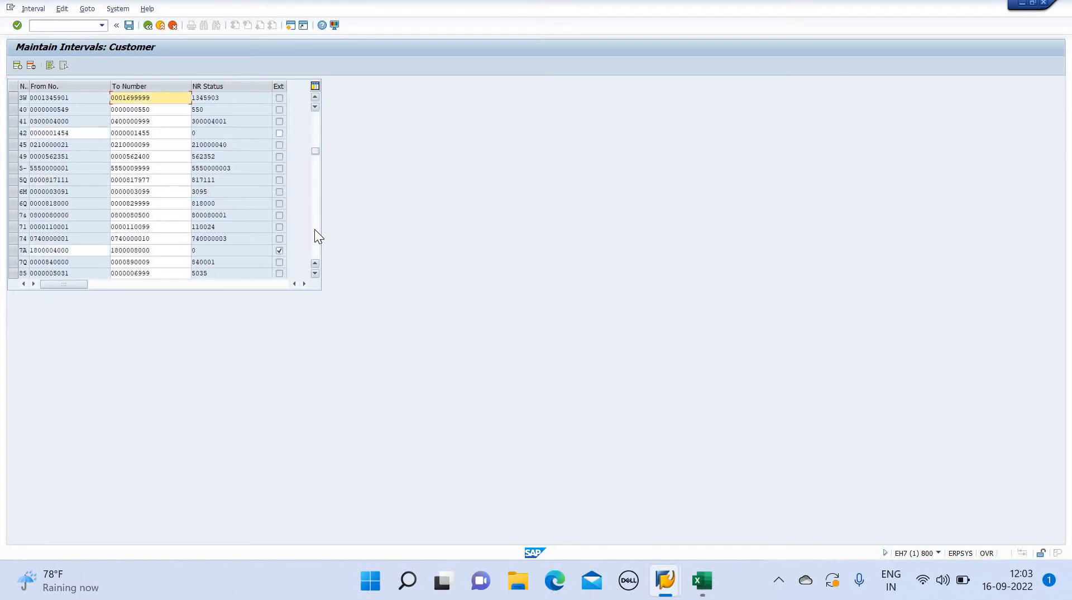
left_click(313, 229)
left_click(314, 229)
left_click(313, 229)
left_click(314, 229)
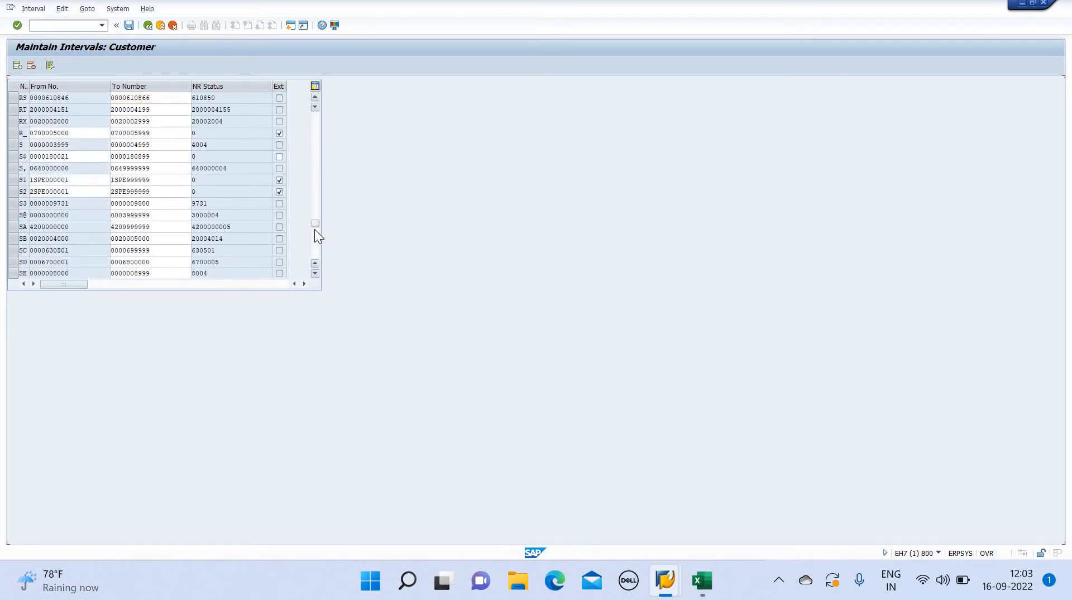
left_click(313, 229)
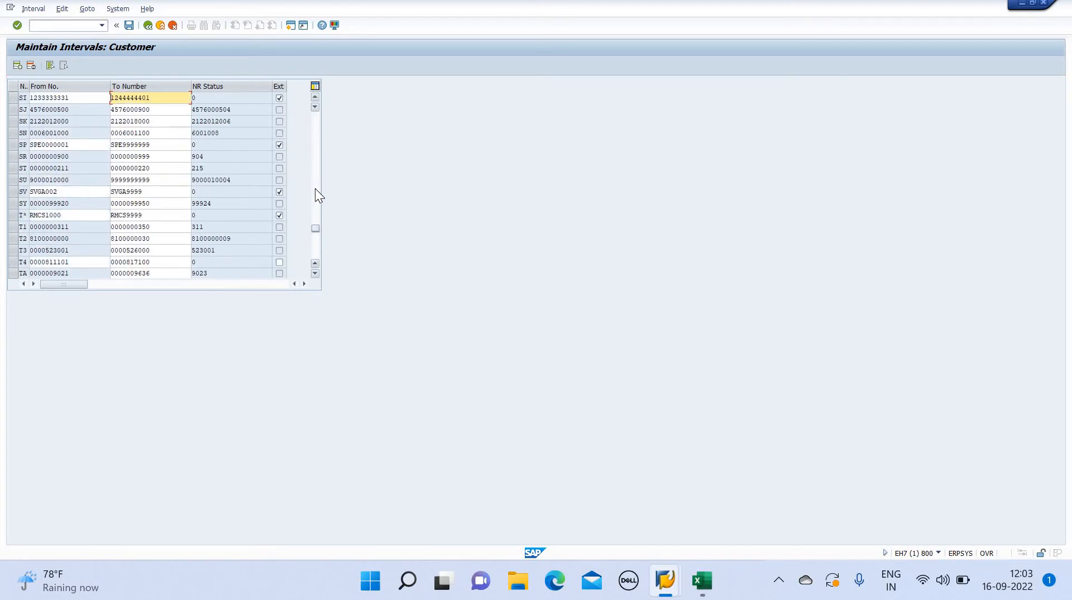
left_click(315, 98)
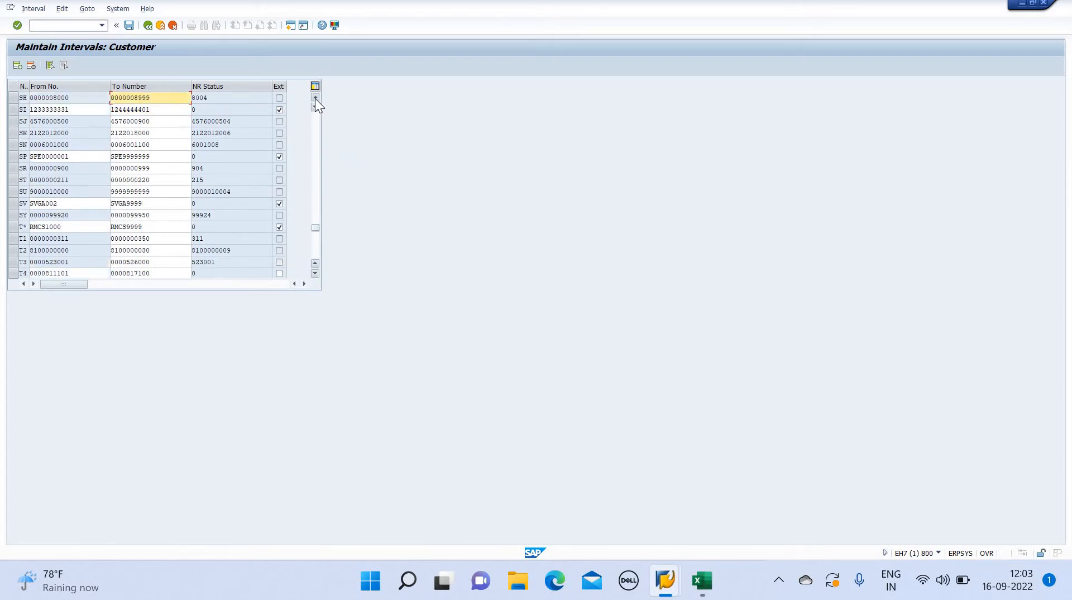
left_click(315, 98)
left_click(315, 98)
left_click(315, 99)
left_click(315, 98)
left_click(315, 98)
left_click(315, 98)
left_click(315, 98)
left_click(315, 99)
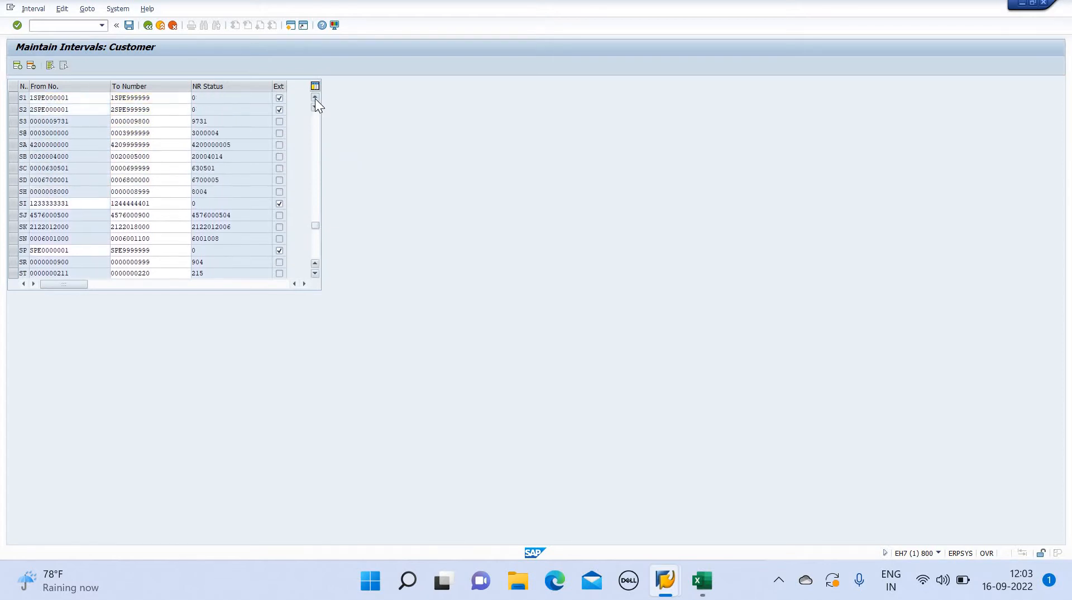
left_click(315, 98)
left_click(315, 98)
left_click(315, 98)
left_click(315, 98)
left_click(315, 99)
left_click(315, 98)
left_click(315, 98)
left_click(315, 99)
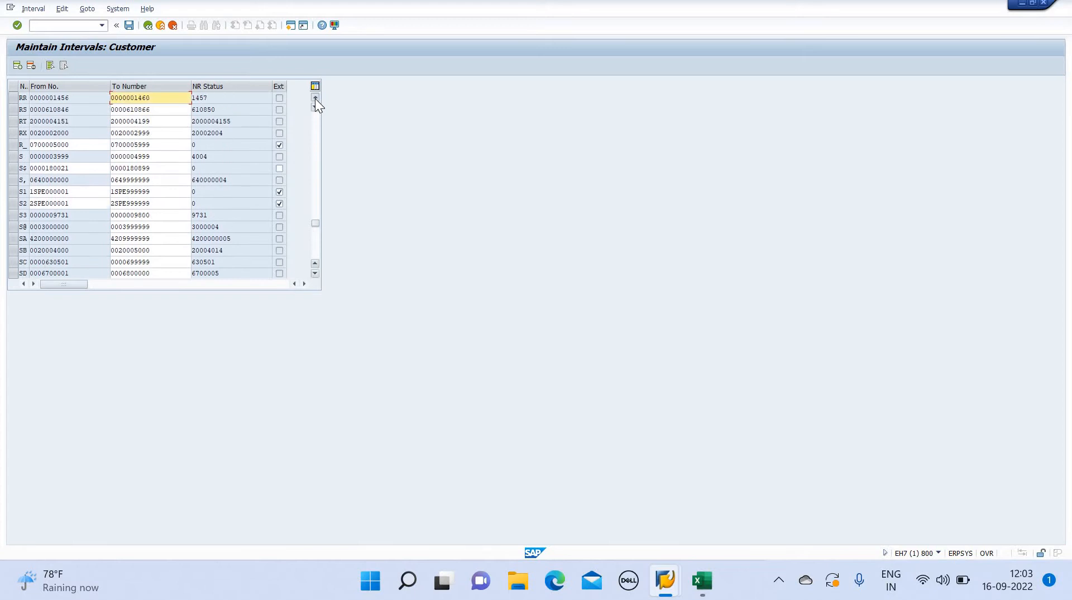
left_click(315, 99)
left_click(315, 98)
left_click(315, 98)
left_click(315, 98)
left_click(315, 99)
left_click(315, 99)
left_click(315, 98)
left_click(315, 99)
left_click(315, 98)
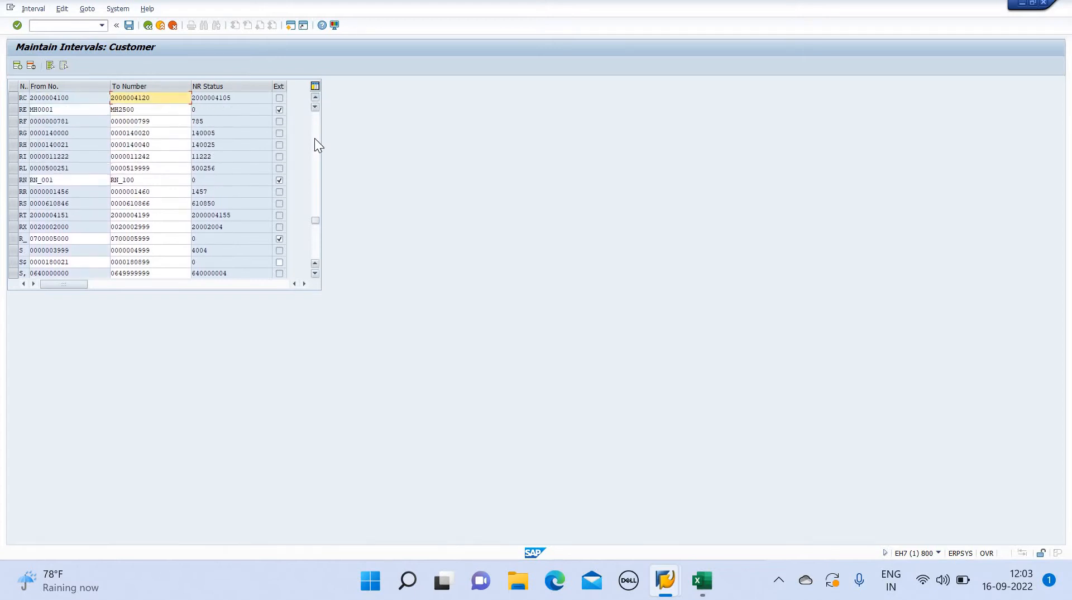
scroll(317, 169, "up", 10)
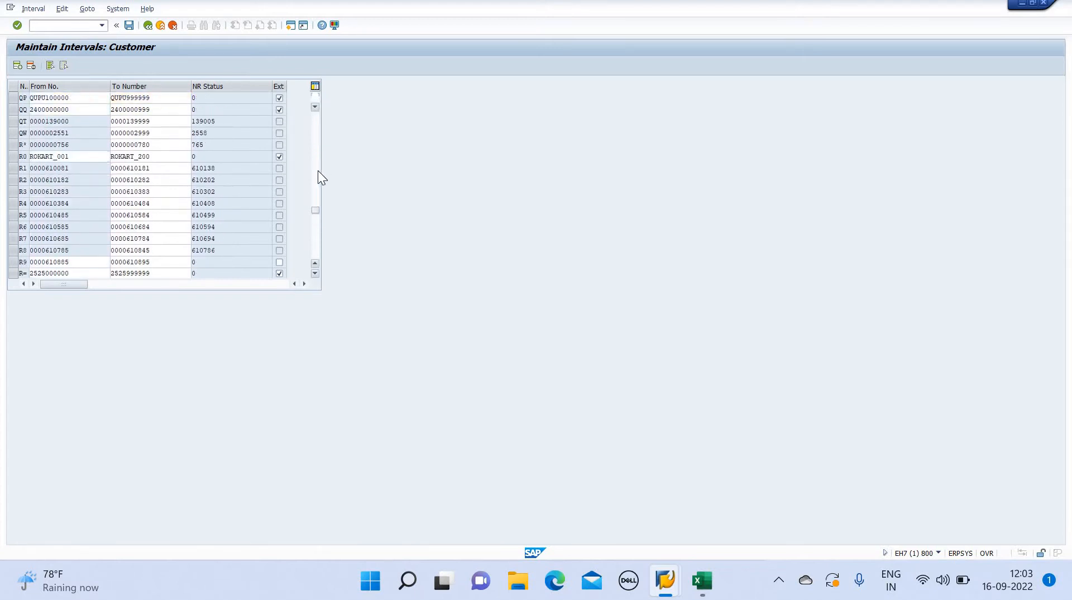
scroll(315, 167, "up", 5)
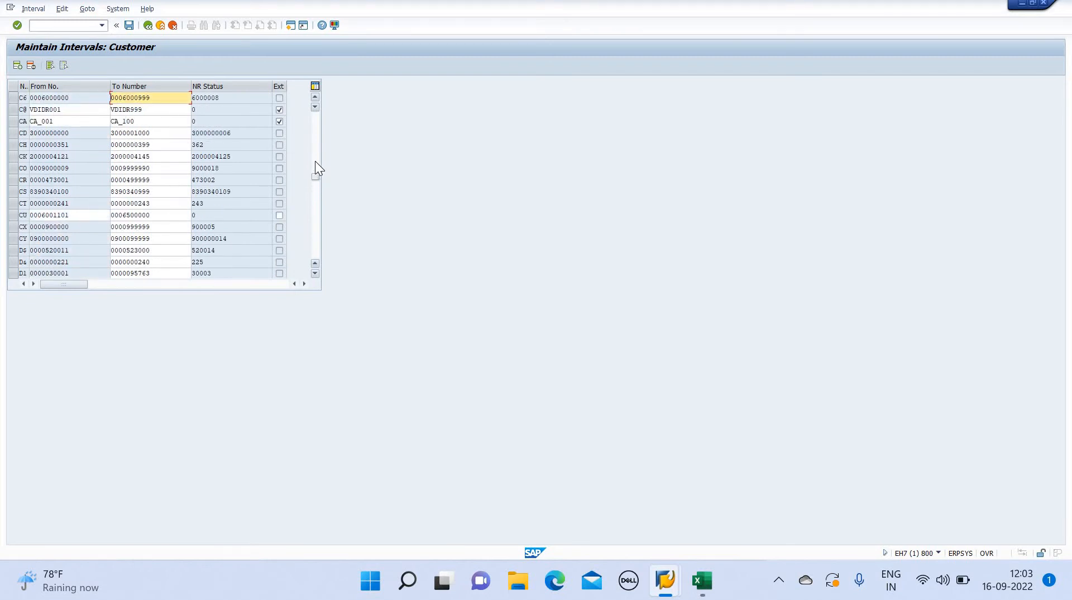
left_click(315, 161)
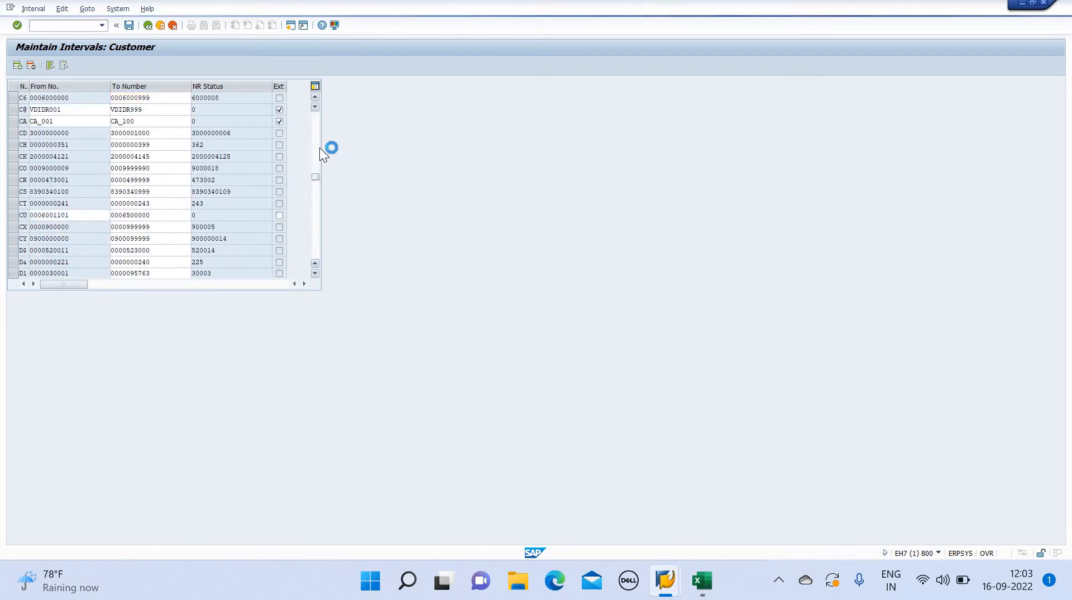
left_click(314, 98)
left_click(315, 96)
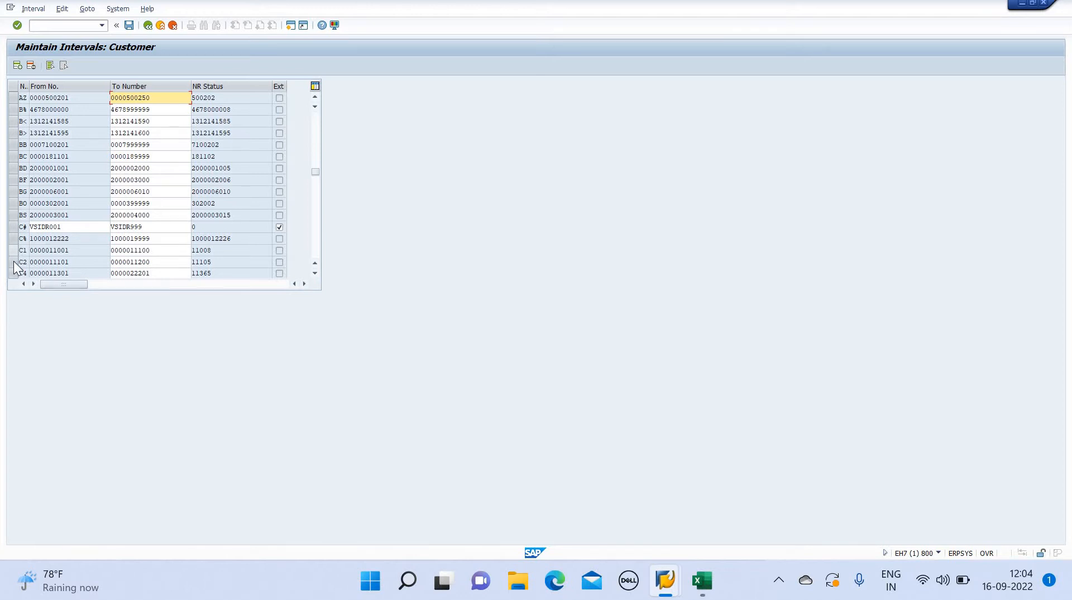
left_click(18, 65)
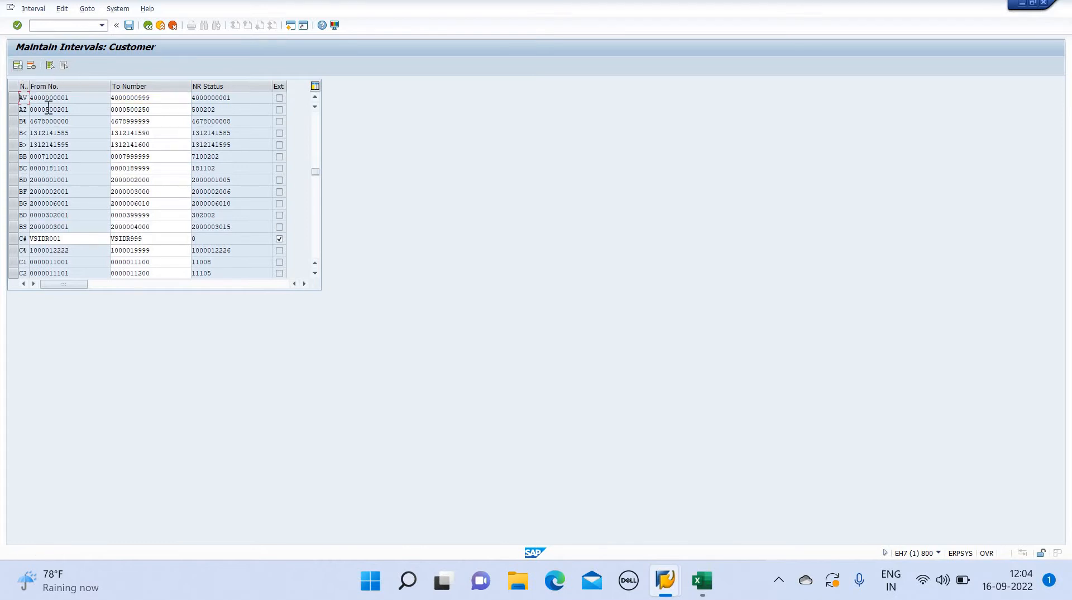
left_click(312, 99)
left_click(312, 99)
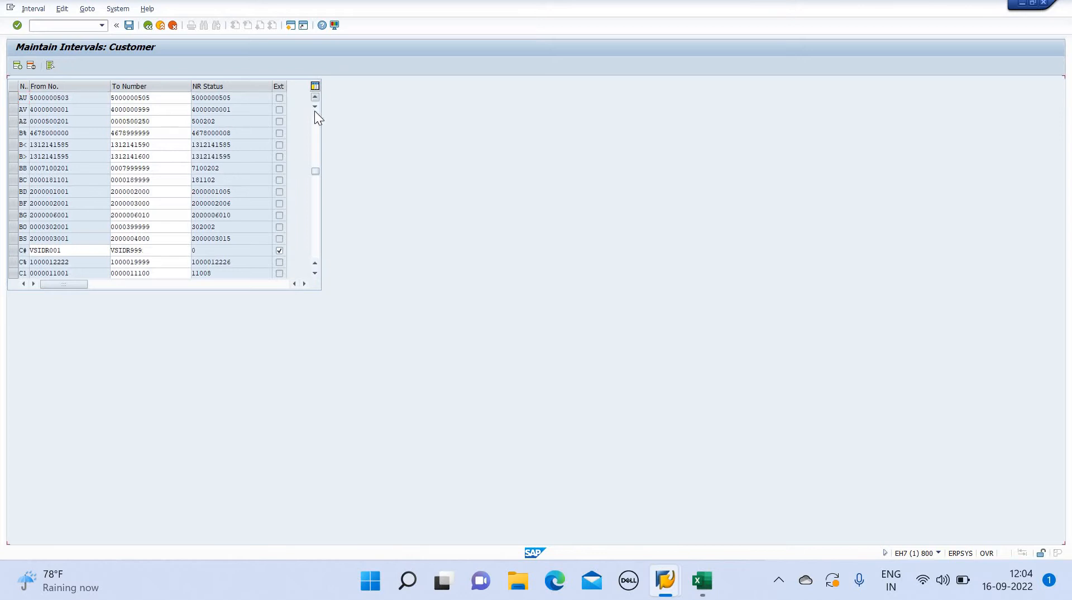
left_click_drag(316, 168, 316, 92)
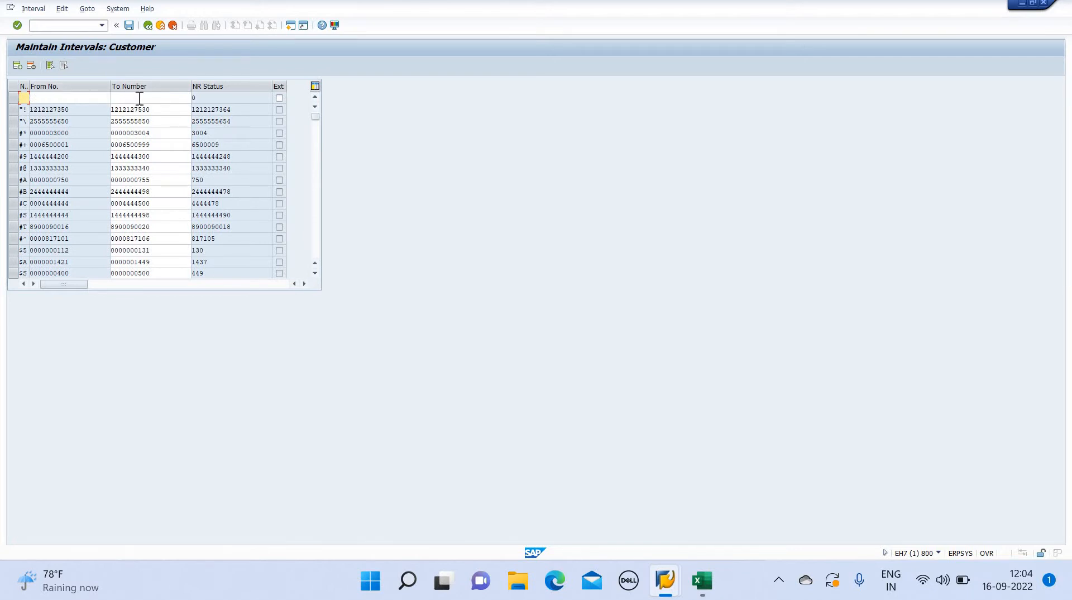
left_click(149, 25)
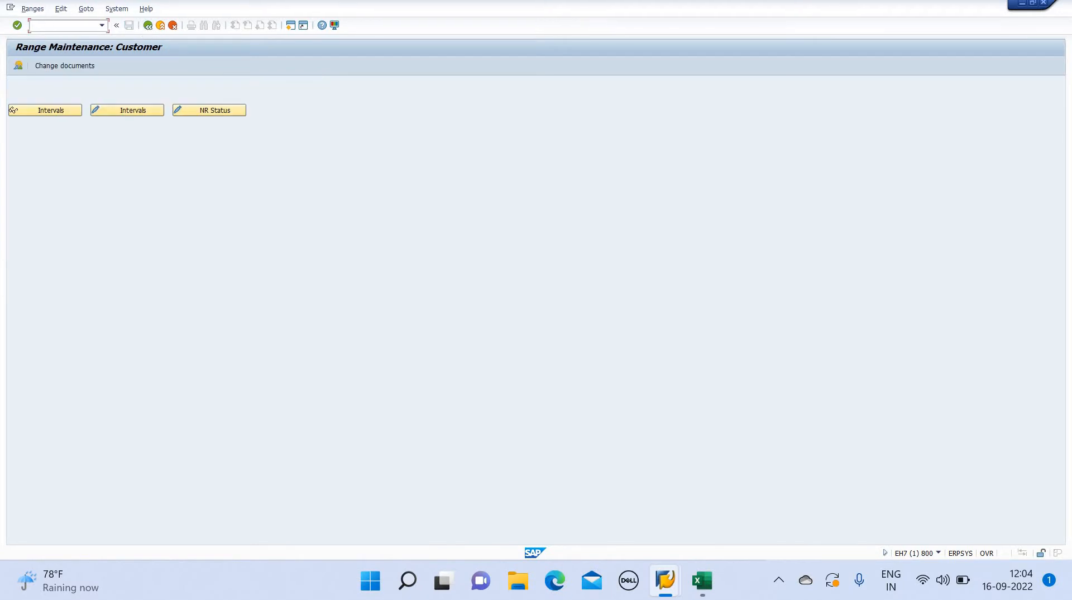
Open transaction OBAR to assign number ranges to customer account groups
type("/nobar")
key("Return")
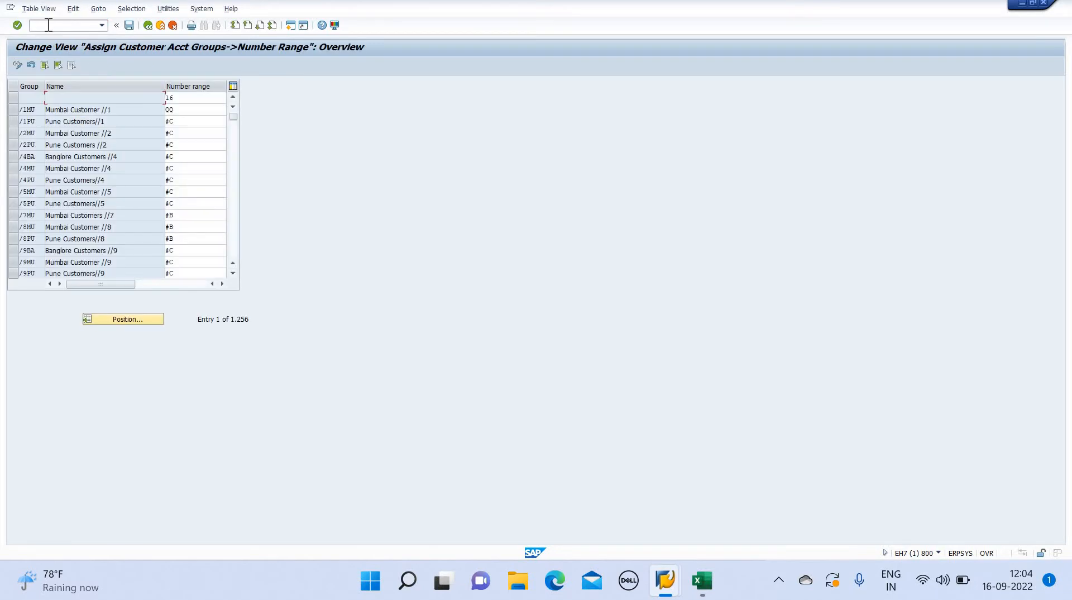
Assign number range C2 to customer account group TFL4 and save it to customizing request EH7K930575
left_click(116, 319)
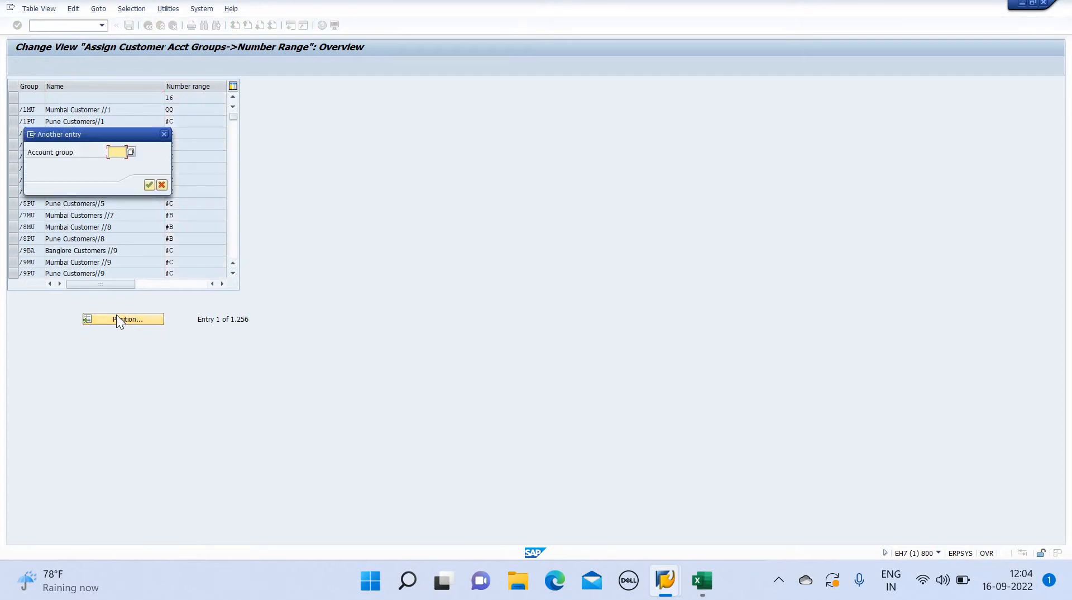
type("tfl4")
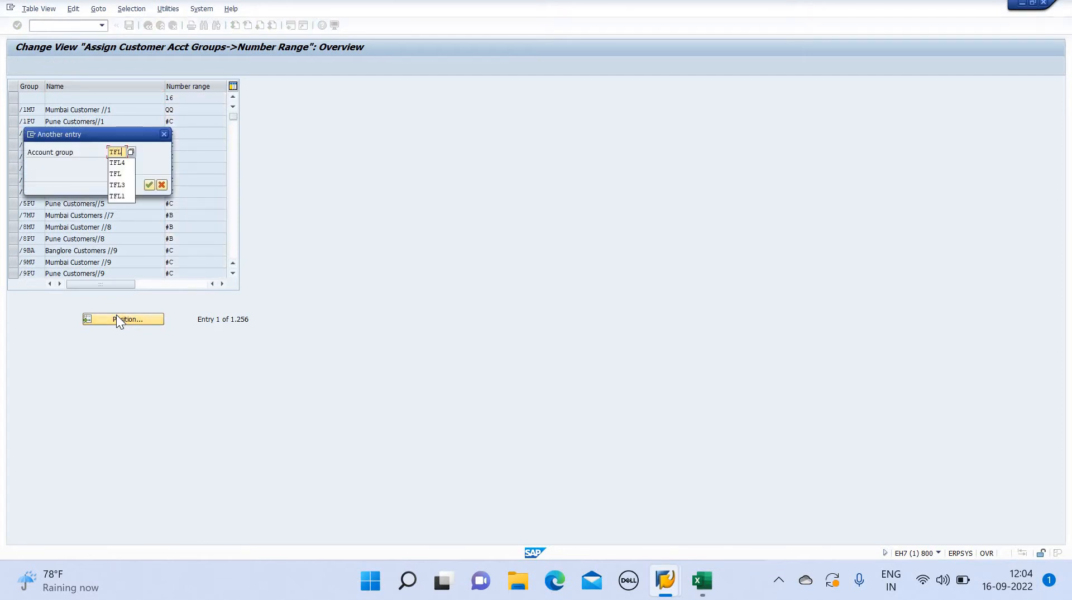
key("Return")
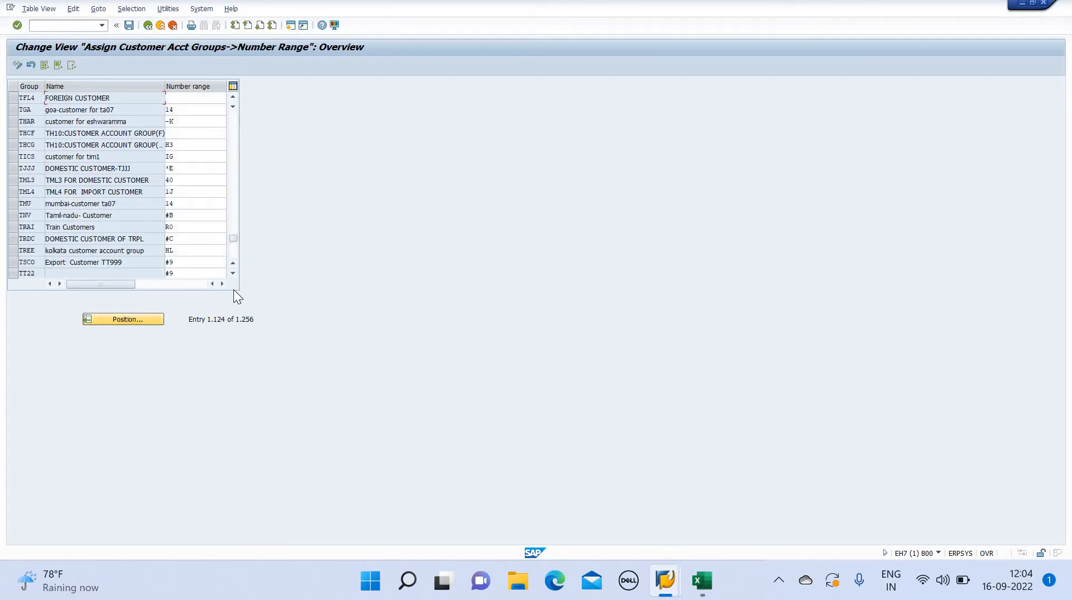
left_click(211, 99)
type("C2")
left_click(128, 30)
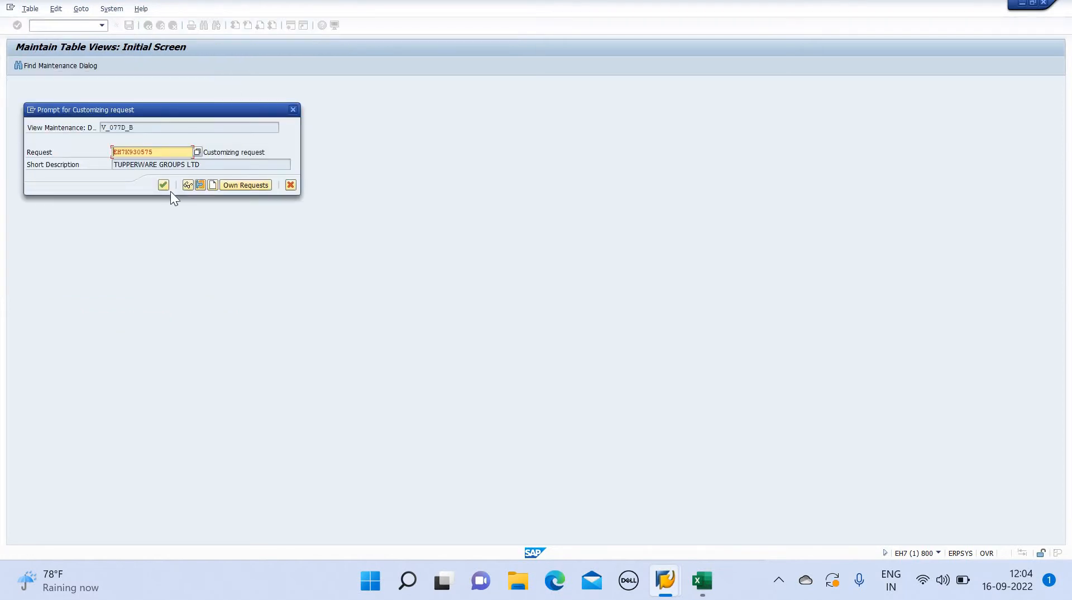
left_click(164, 185)
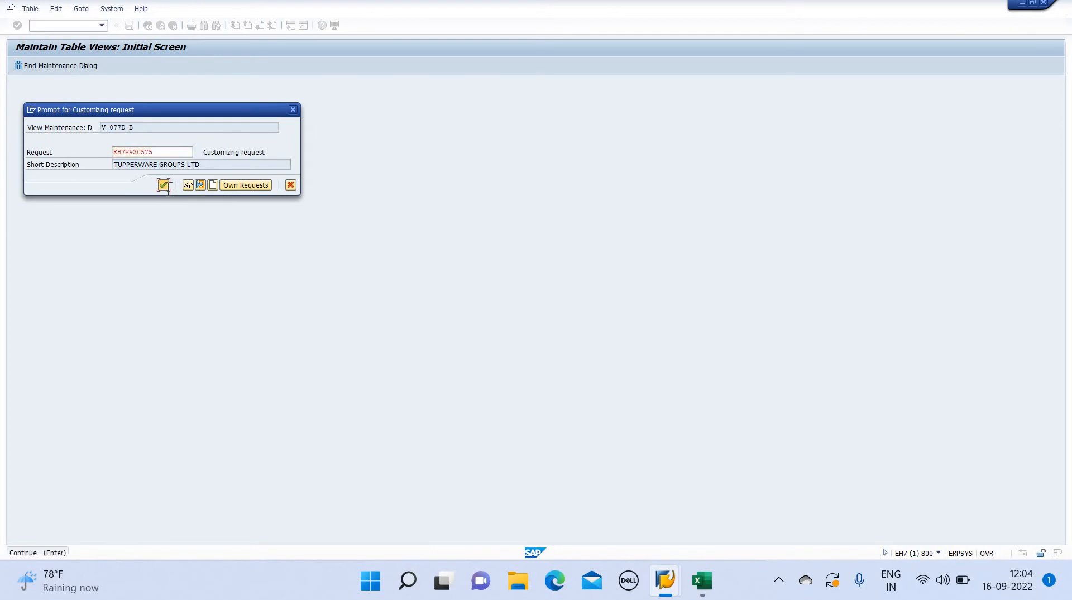
Open transaction FS00 and examine the control data of reconciliation account 400001 CUSTOMERS A/C in change mode
left_click(79, 25)
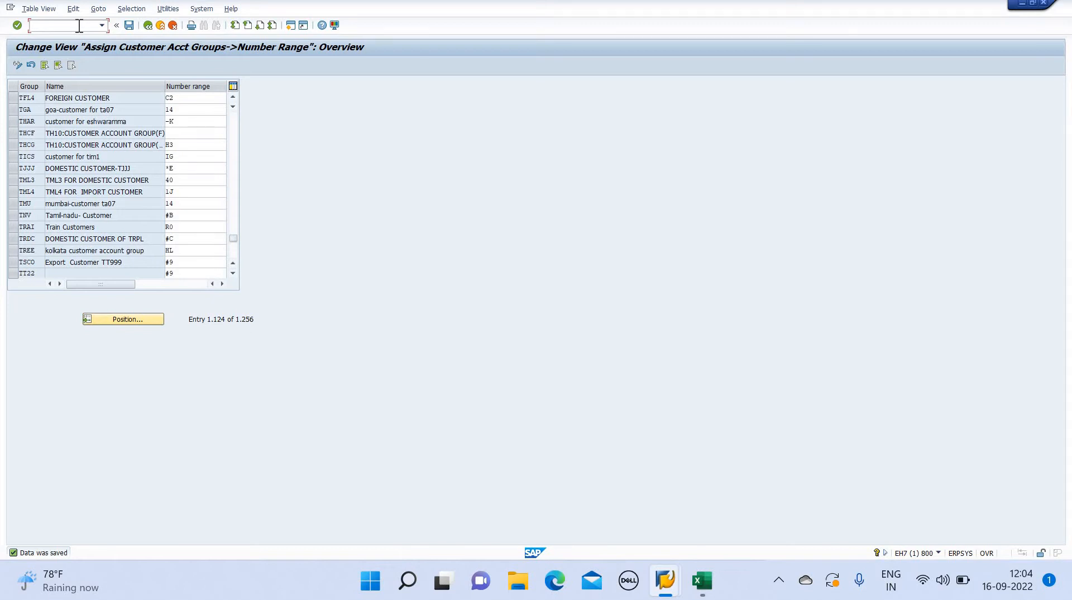
type("/NFS00")
key("Return")
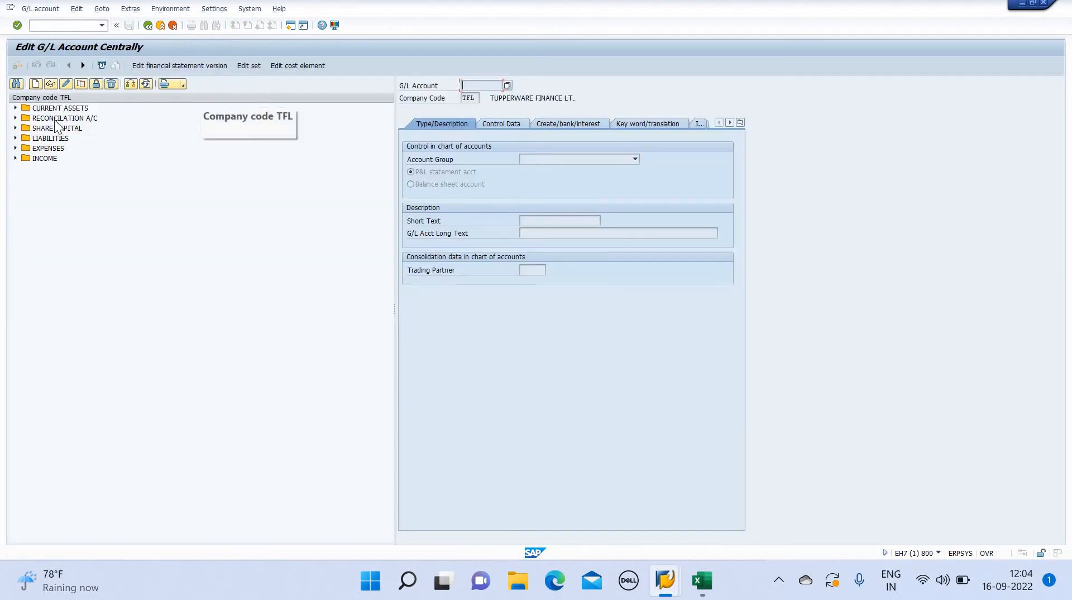
left_click(15, 118)
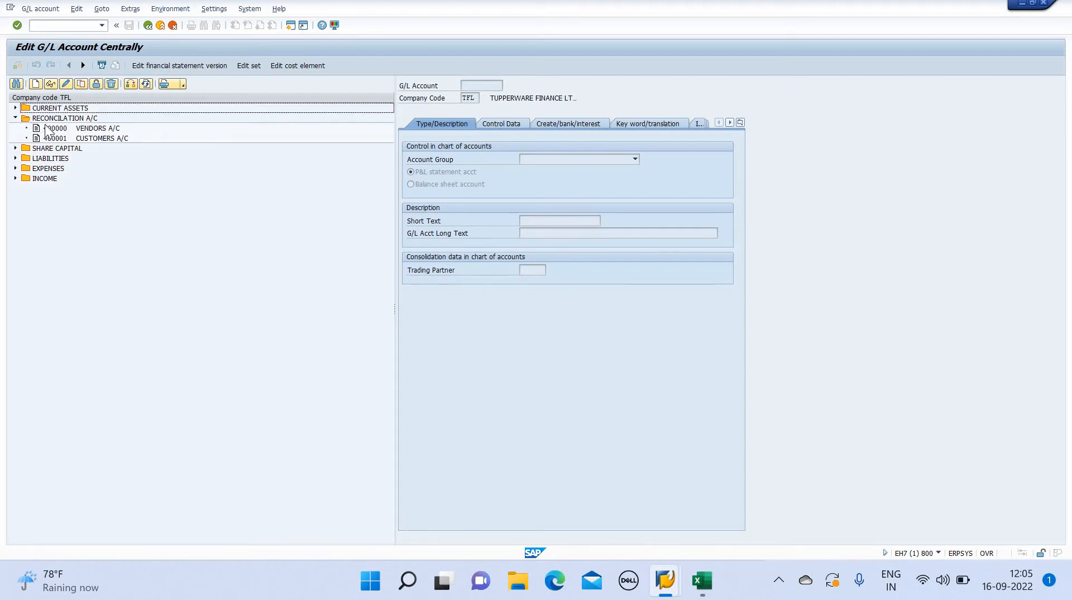
left_click(59, 139)
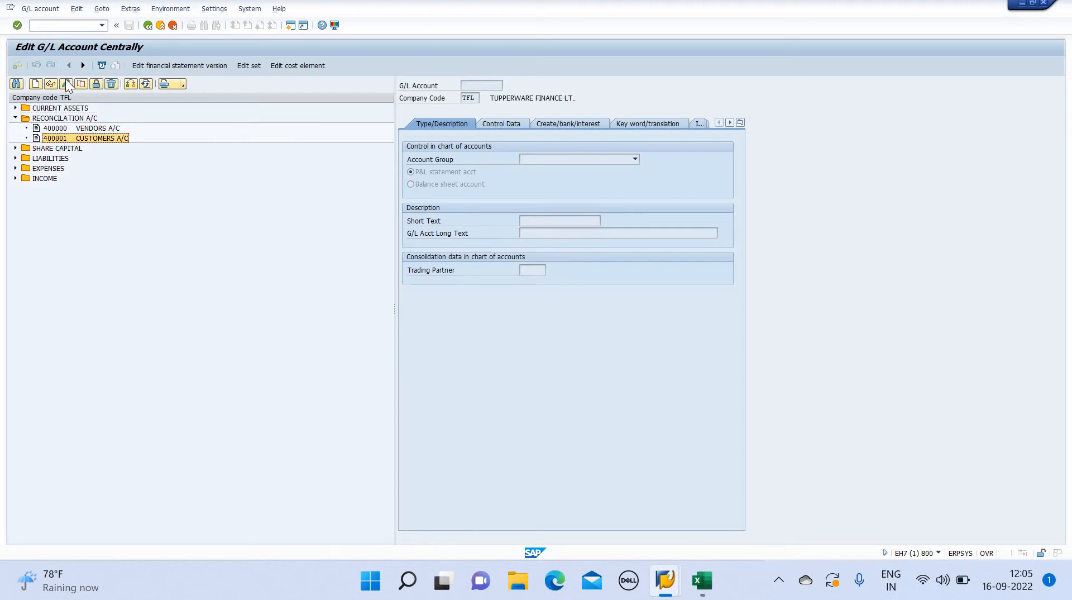
left_click(65, 84)
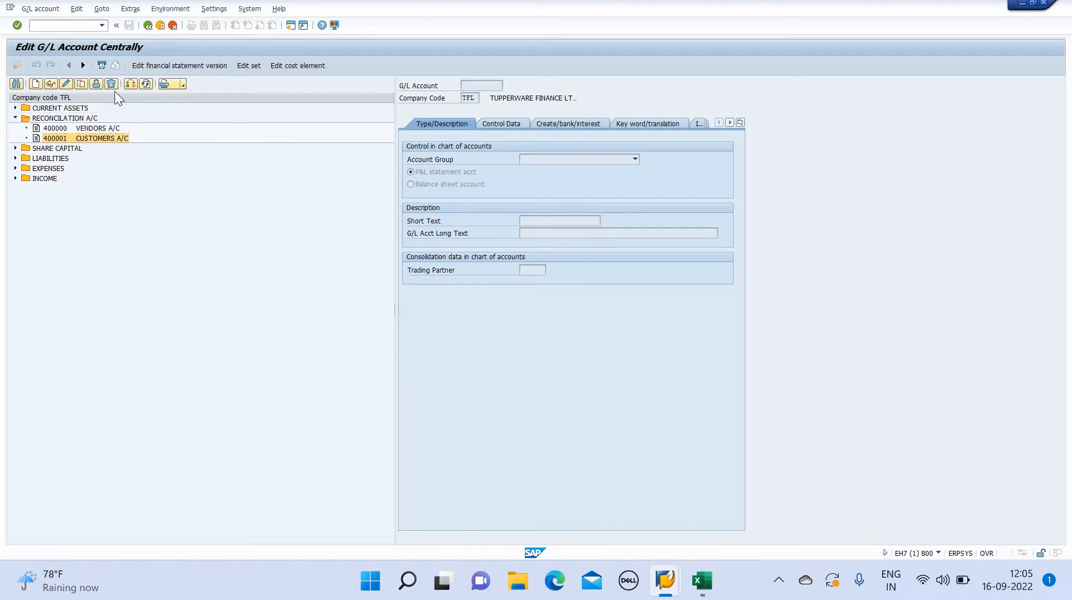
left_click(514, 124)
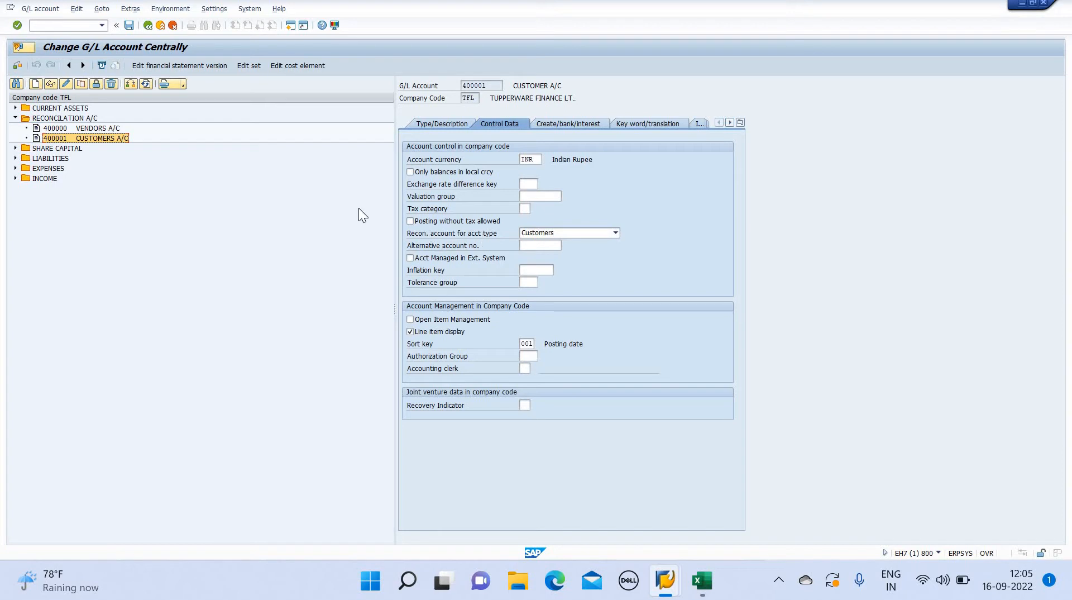
Open transaction FD01 and start creating a customer in account group TFL4 FOREIGN CUSTOMER for company code TFL
left_click(78, 25)
type("/NFD01")
key("Return")
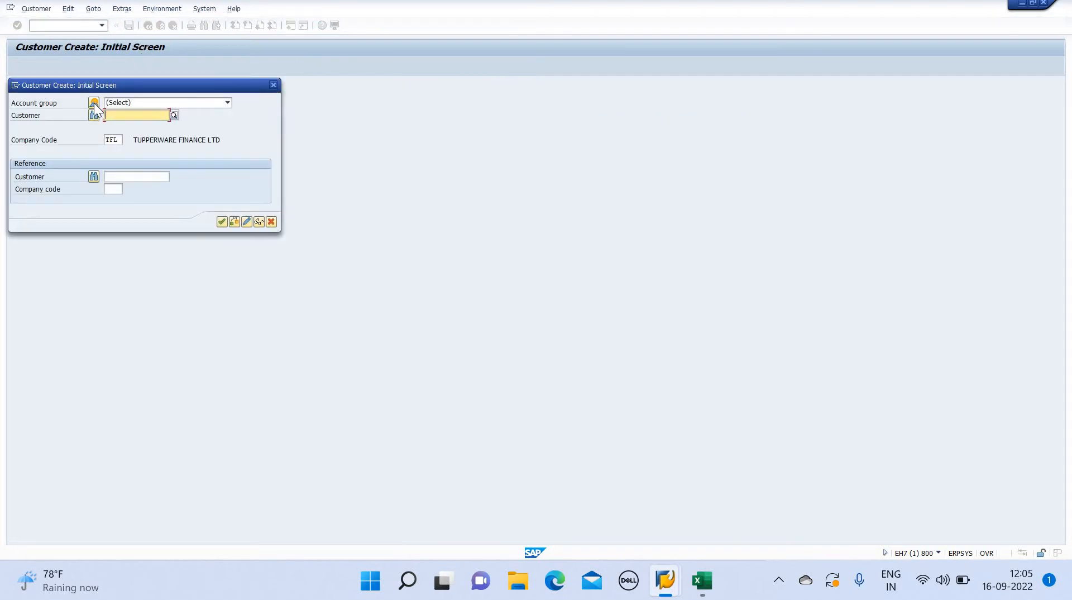
left_click(94, 103)
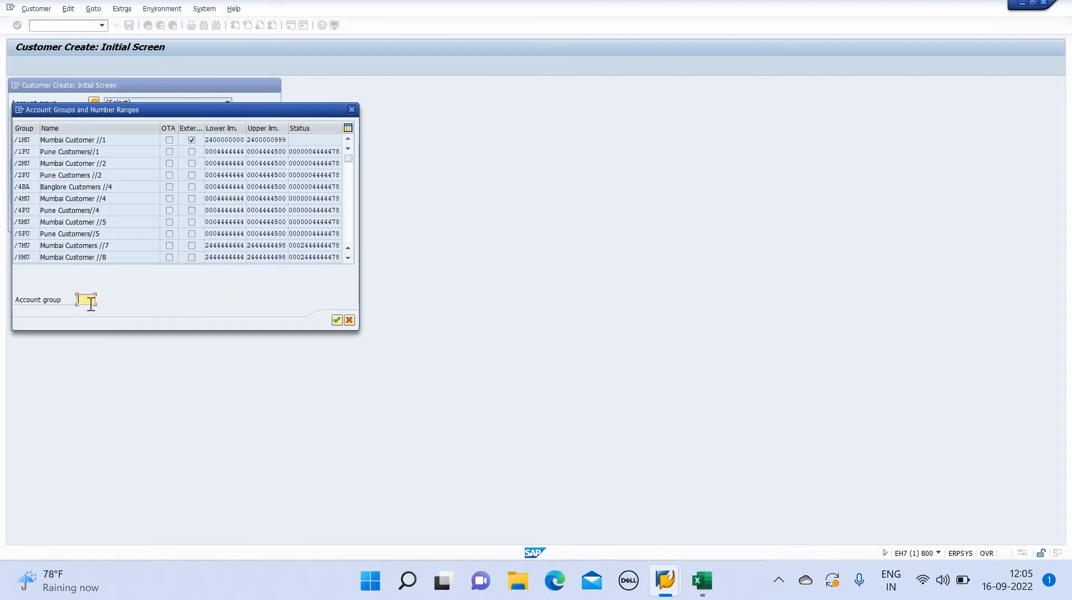
type("TFL1")
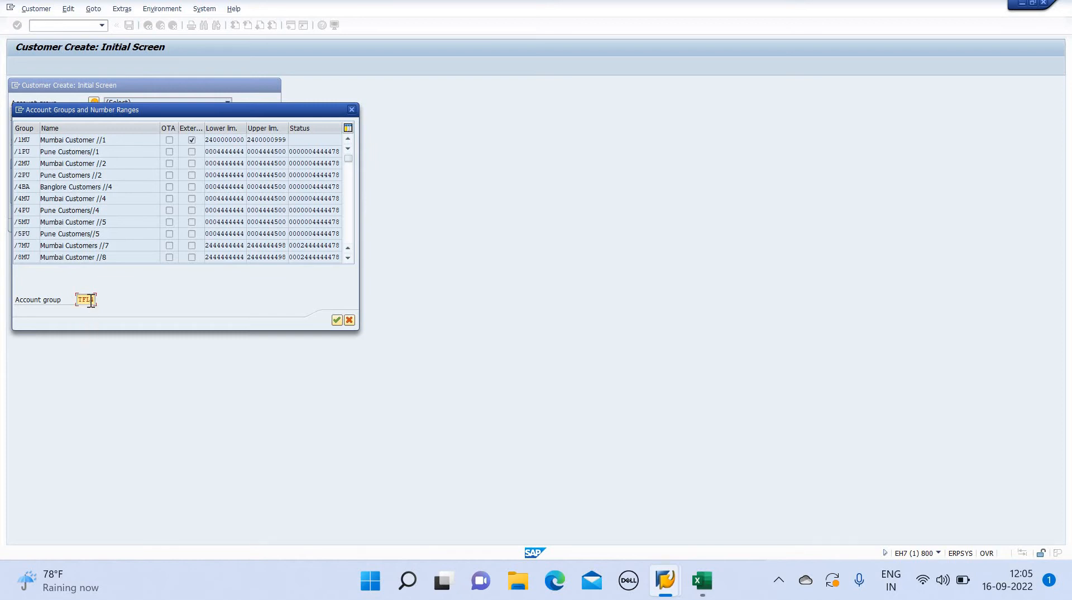
key("Return")
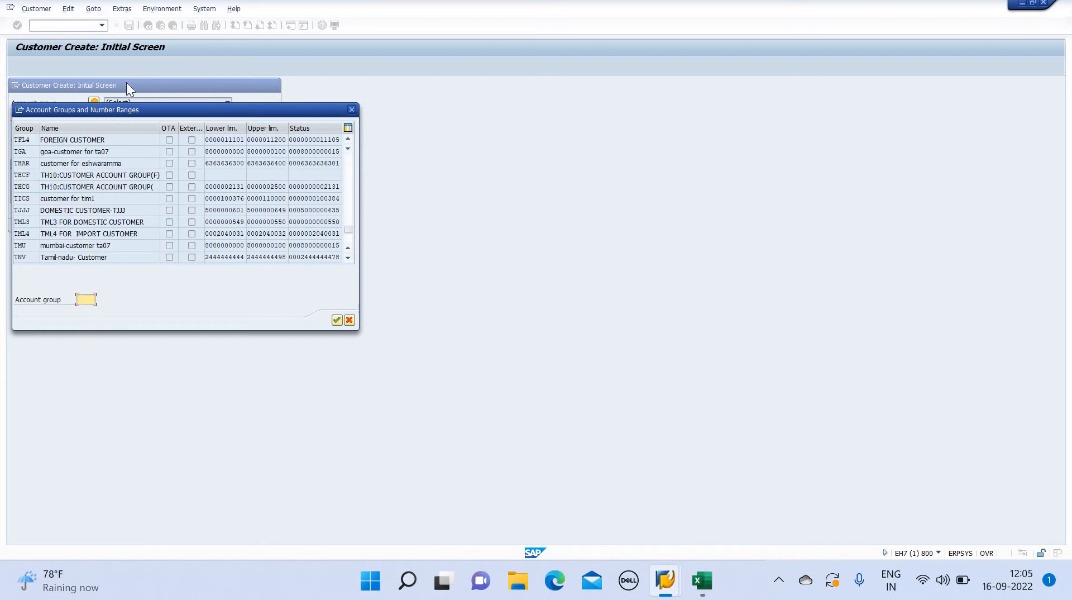
double_click(88, 139)
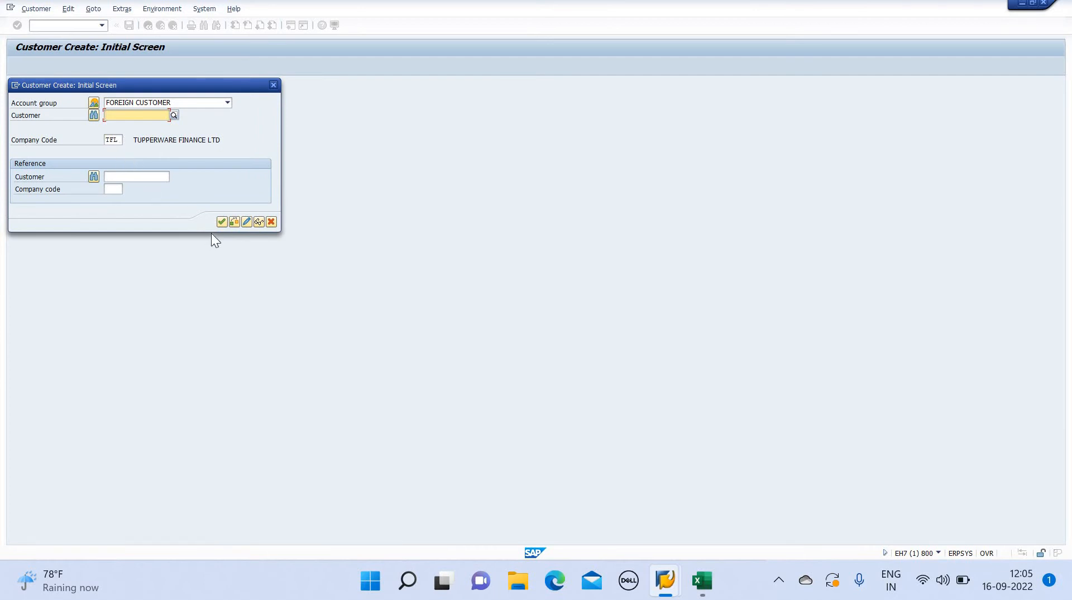
left_click(221, 222)
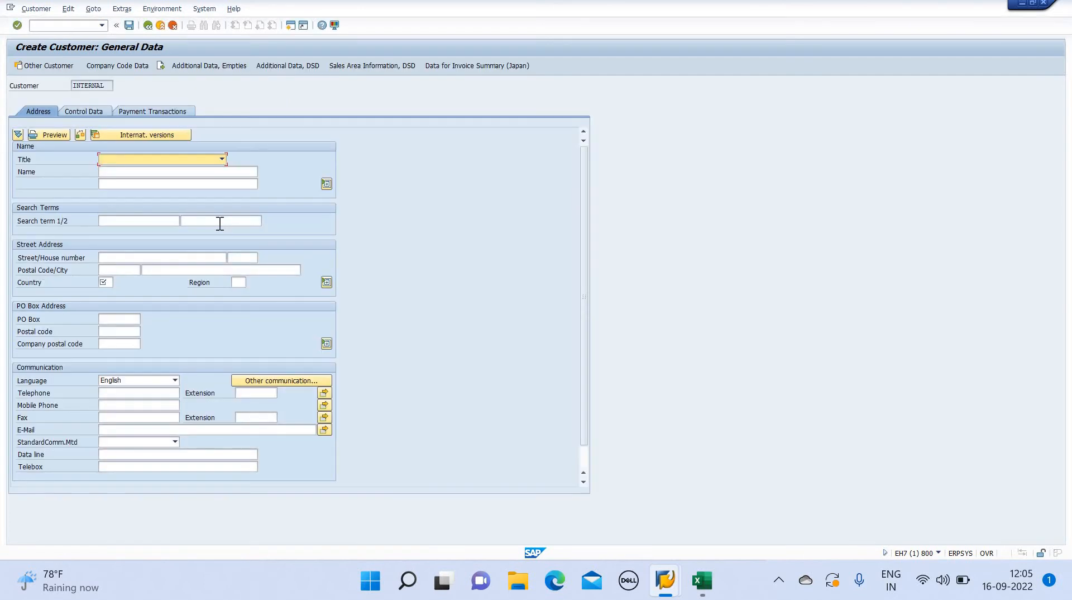
Set the customer's title to Company, the name to DIVEEK PVT LTD and the first search term to DIVEEK
left_click(221, 161)
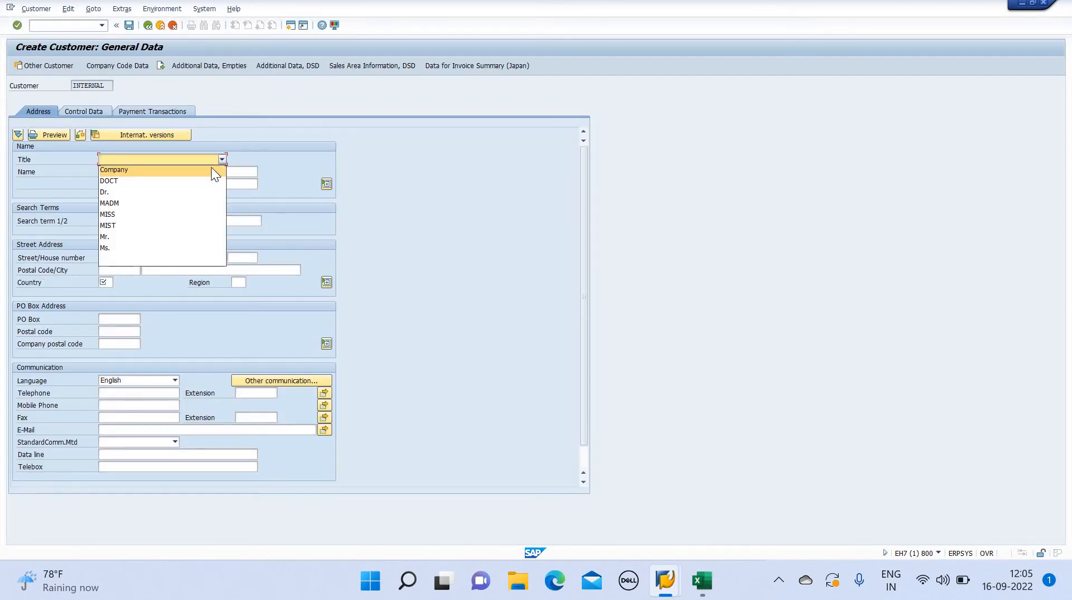
left_click(196, 170)
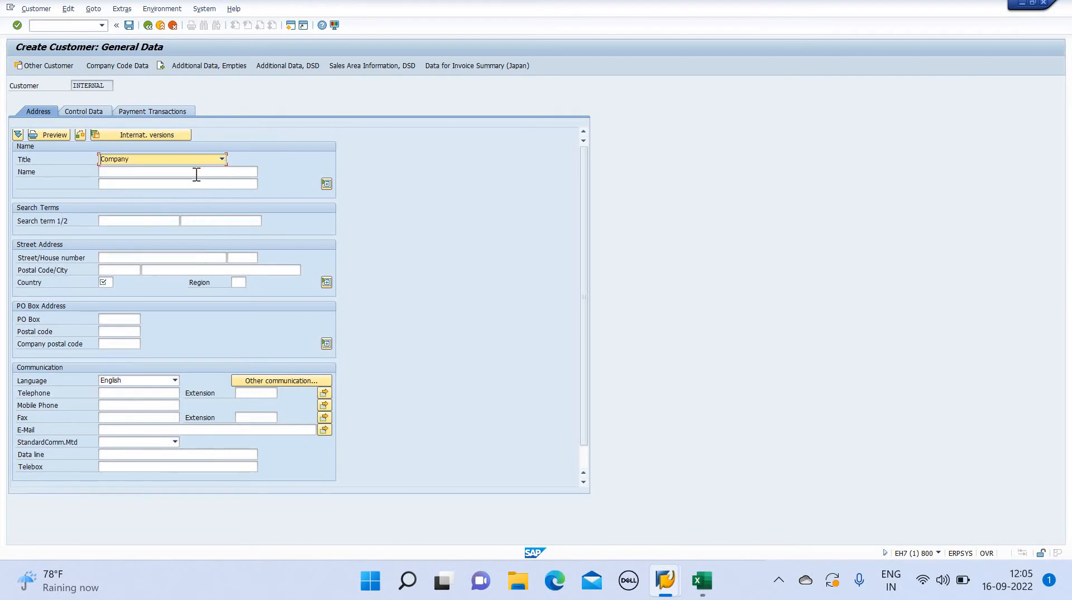
left_click(197, 173)
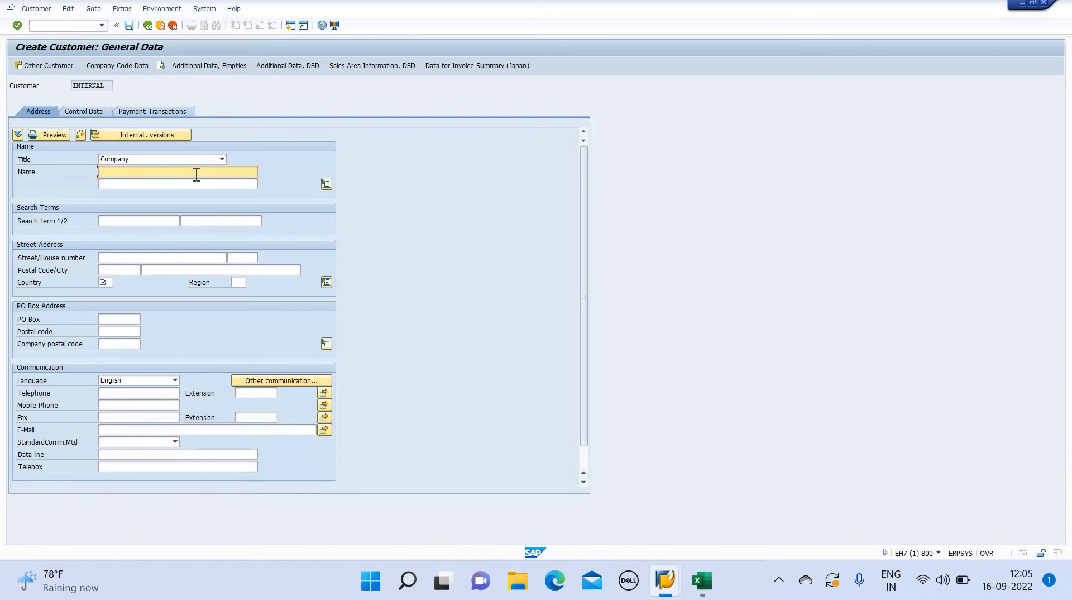
type("DIVEEK PVT LTD")
left_click(150, 220)
type("DIVEEK")
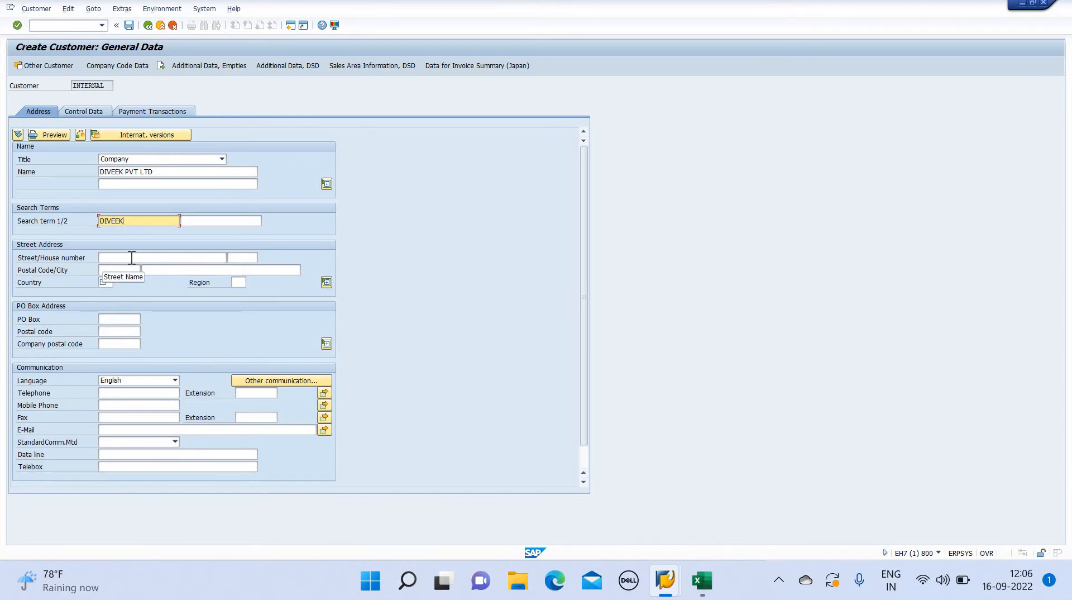
type("TUREL PAKHADI")
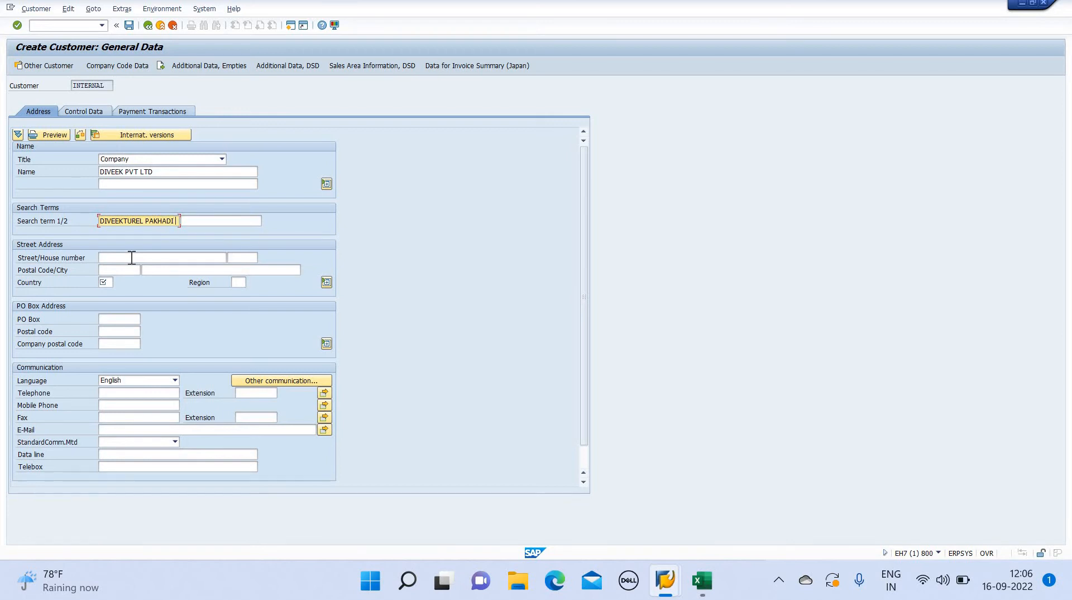
left_click(131, 258)
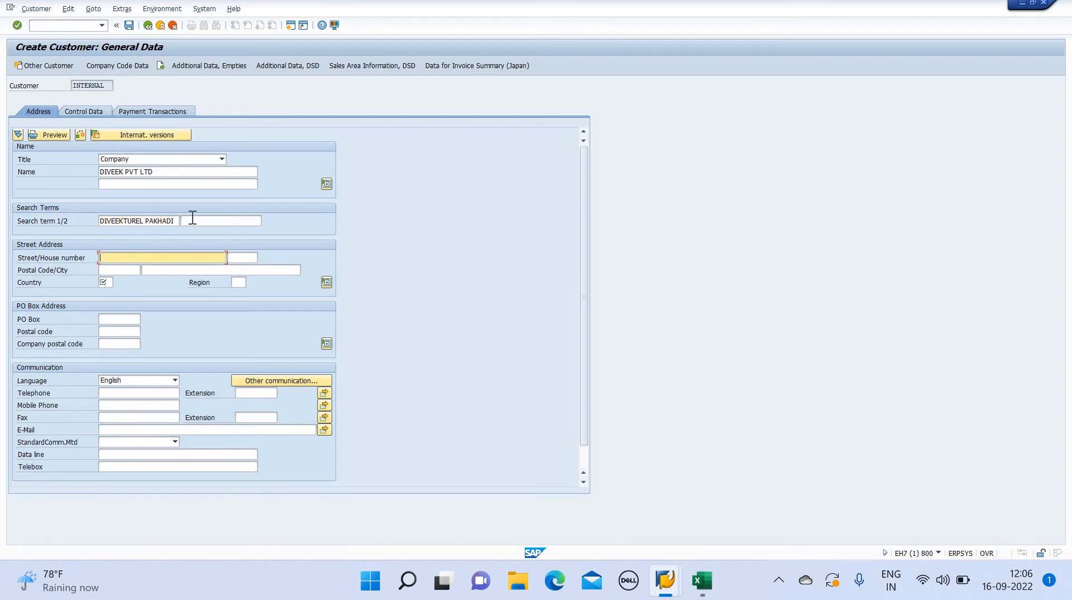
left_click(177, 221)
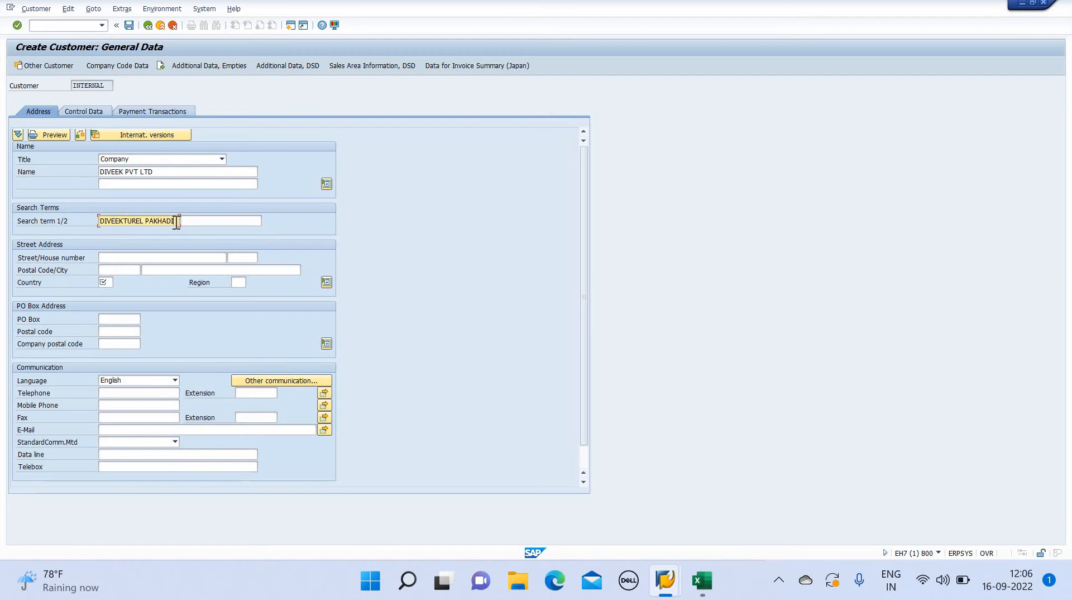
key("BackSpace")
key("BackSpace")
key("BackSpace")
key("BackSpace")
key("BackSpace")
key("BackSpace")
key("BackSpace")
key("BackSpace")
key("BackSpace")
key("BackSpace")
key("BackSpace")
key("BackSpace")
key("BackSpace")
Fill in the customer's street and postal code, and set the country to IN and the region to 13
left_click(167, 258)
type("TURE")
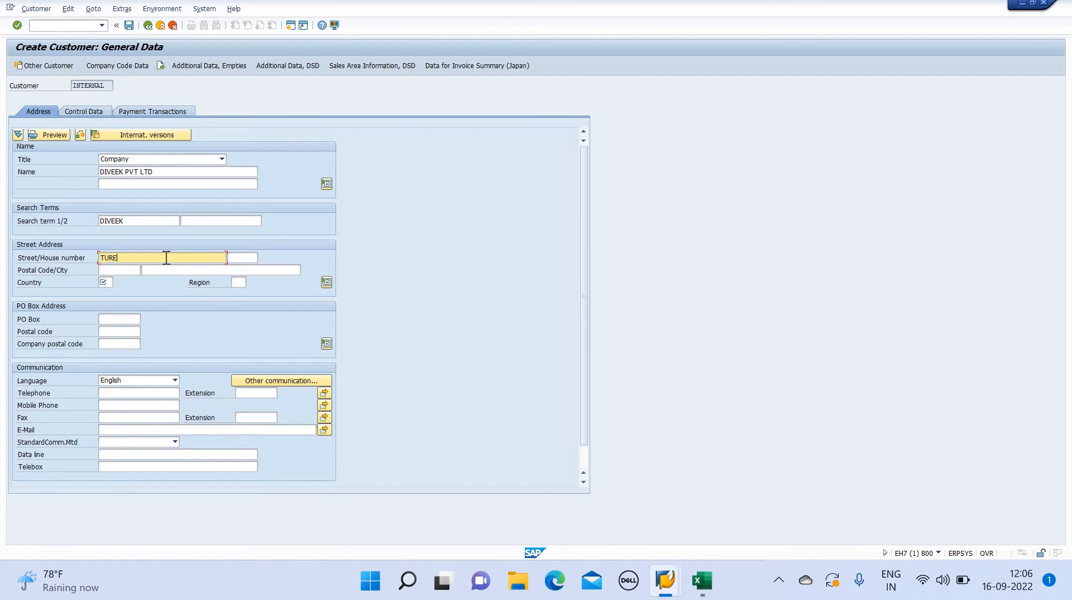
type("L PAKHADI ROAD")
left_click(135, 272)
type("400078")
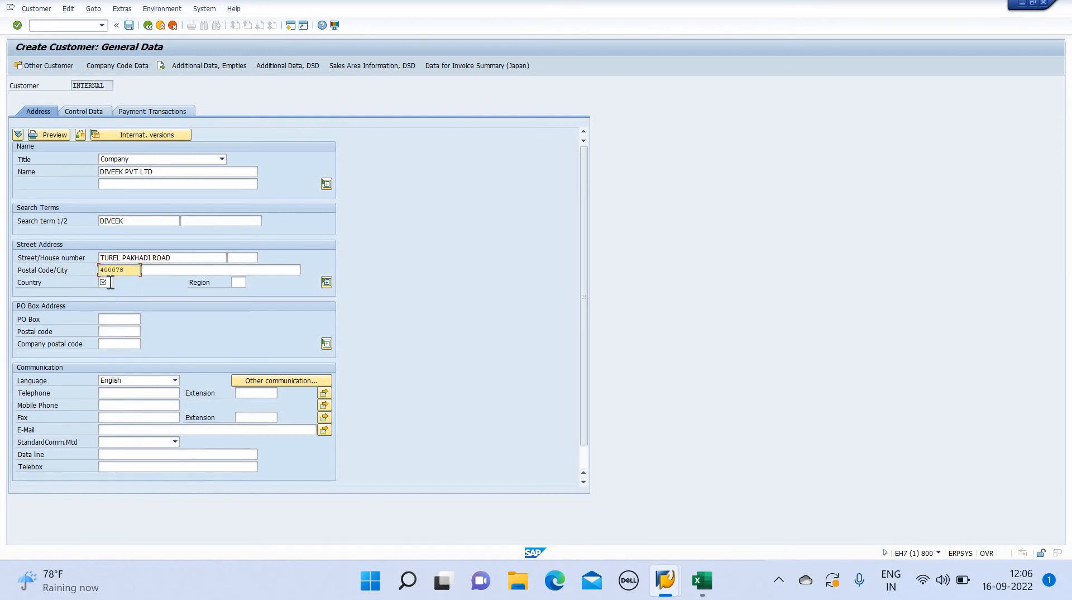
left_click(110, 283)
type("IN")
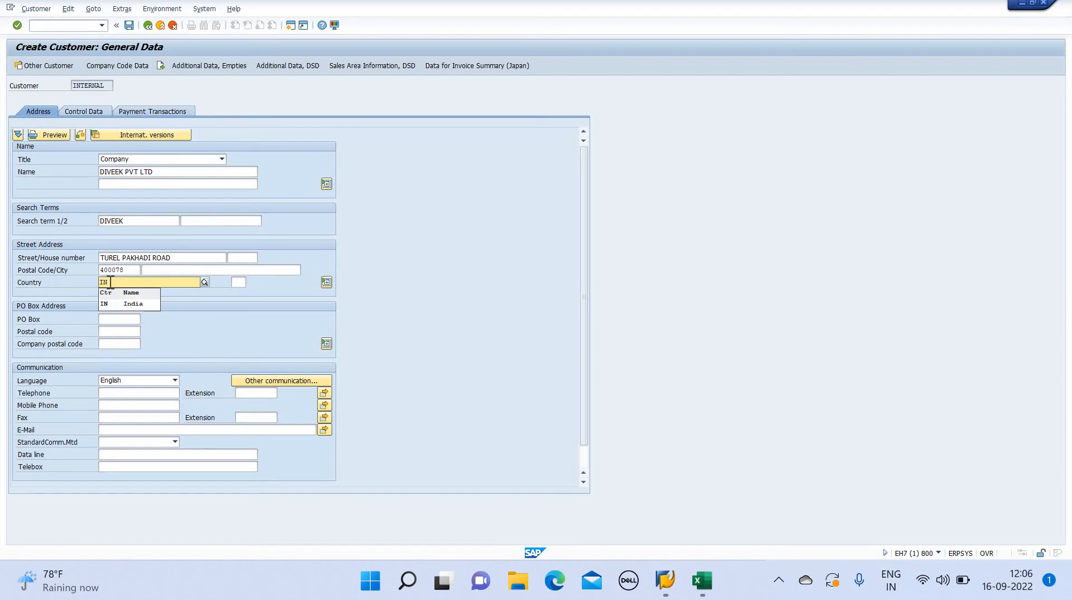
key("Return")
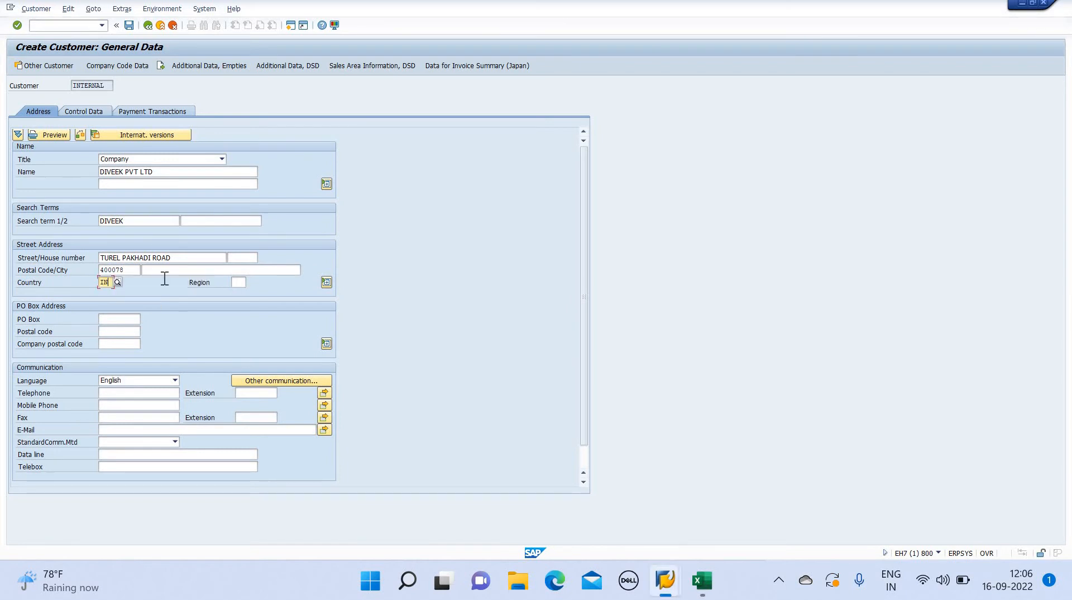
left_click(245, 283)
type("13")
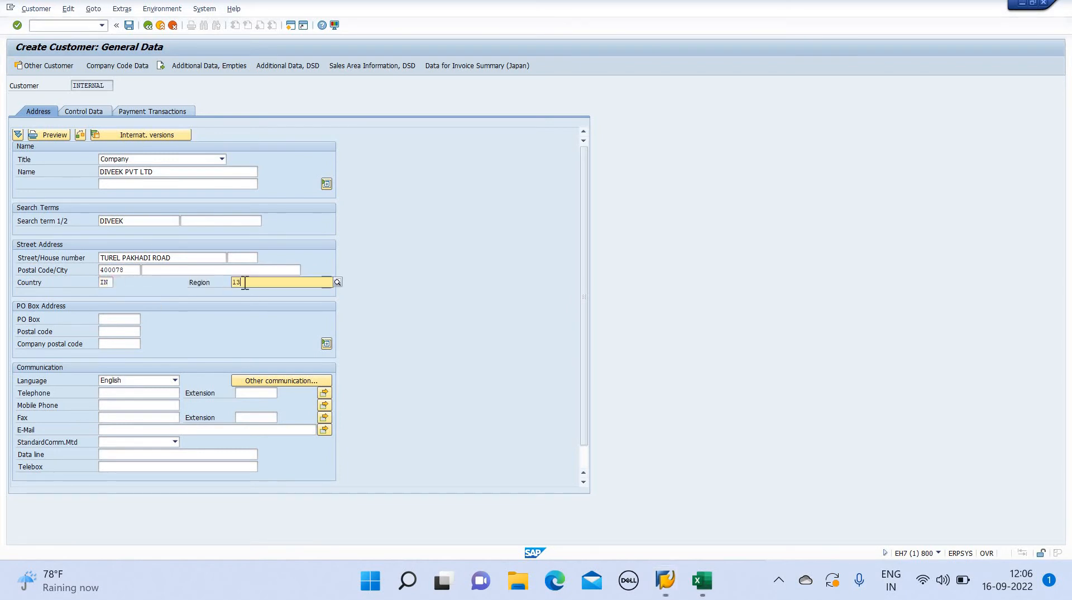
key("Return")
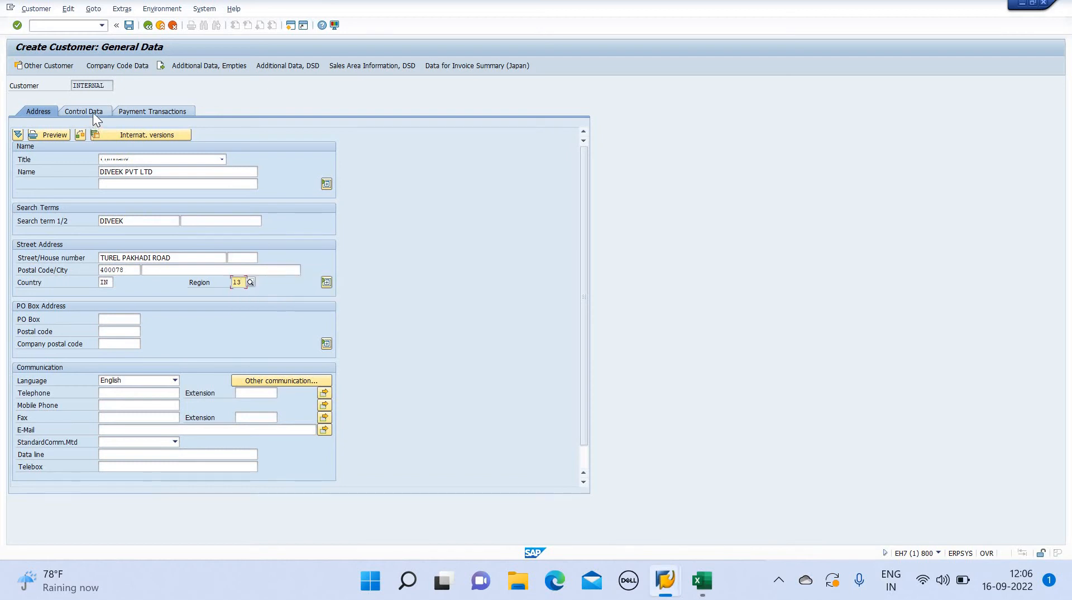
In the customer's control data, set TAX Number 1 to A and fill Tax Number 3 with the first previously used tax number
left_click(92, 112)
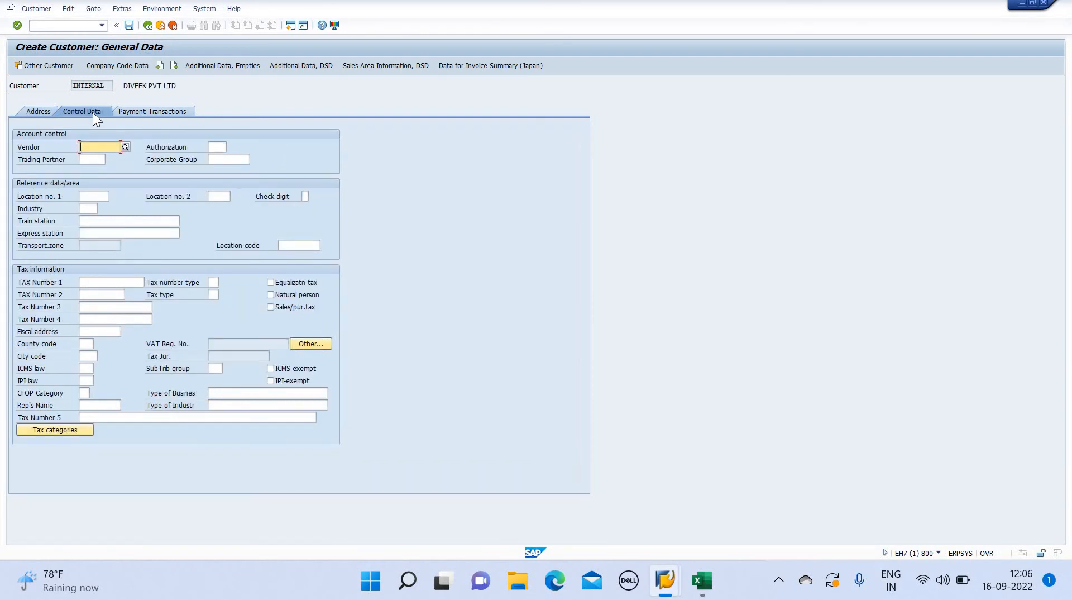
left_click(107, 284)
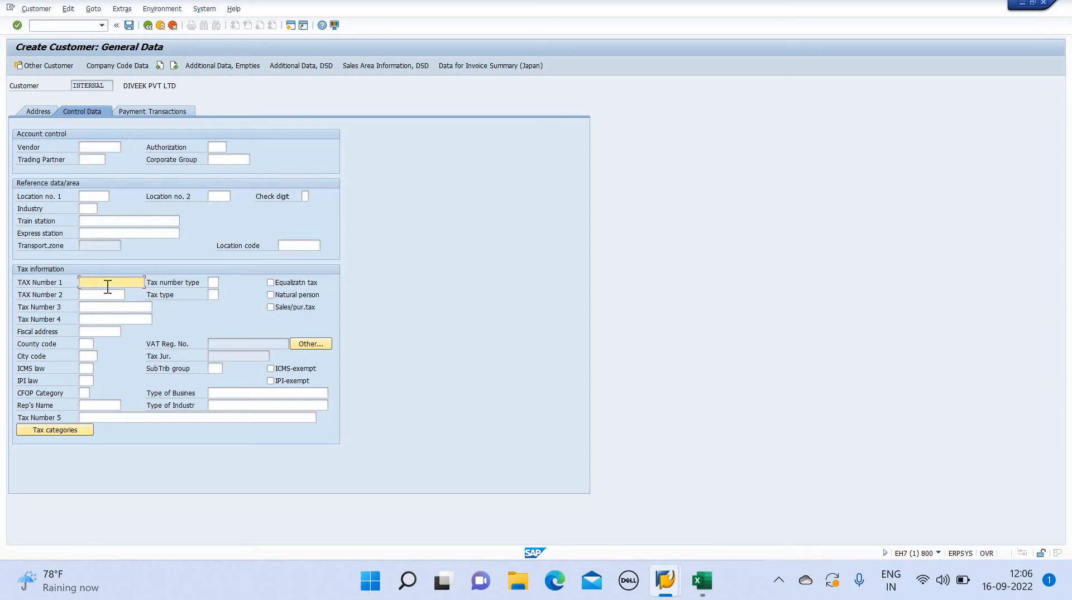
type("A")
left_click(121, 306)
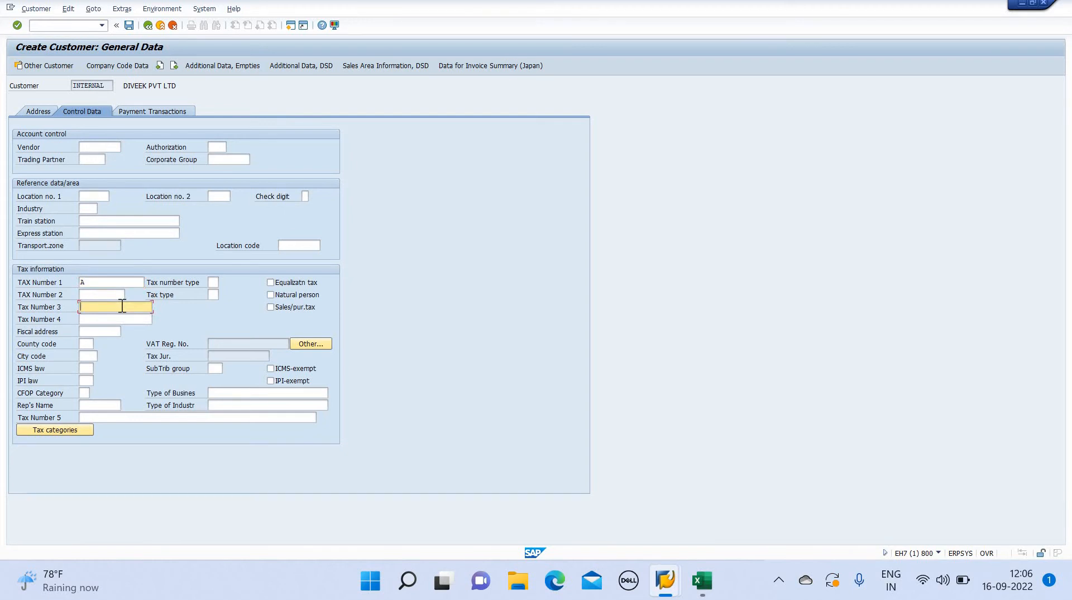
left_click(122, 306)
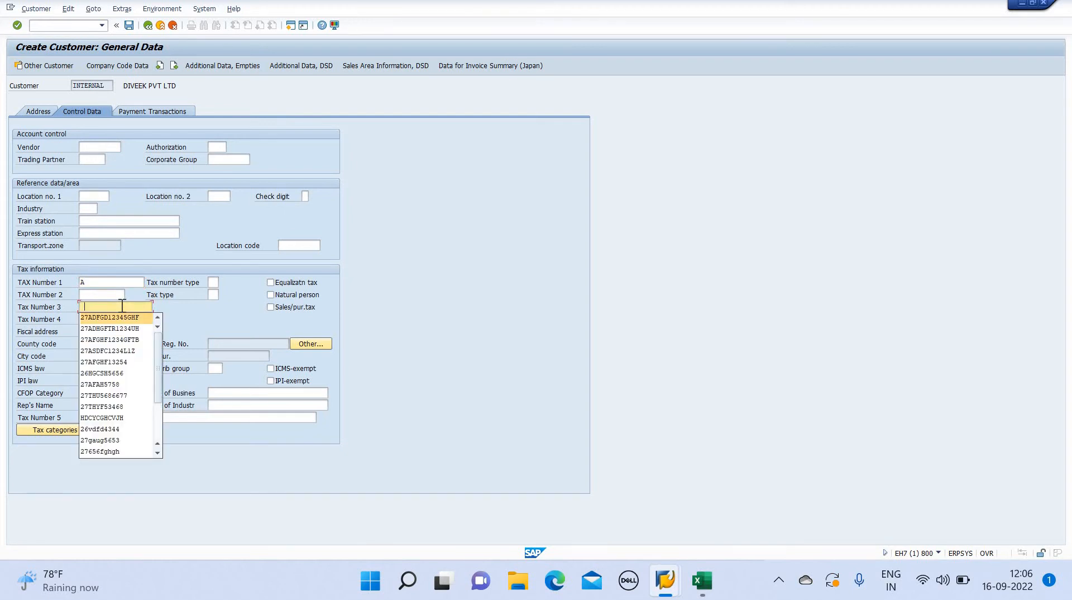
key("Return")
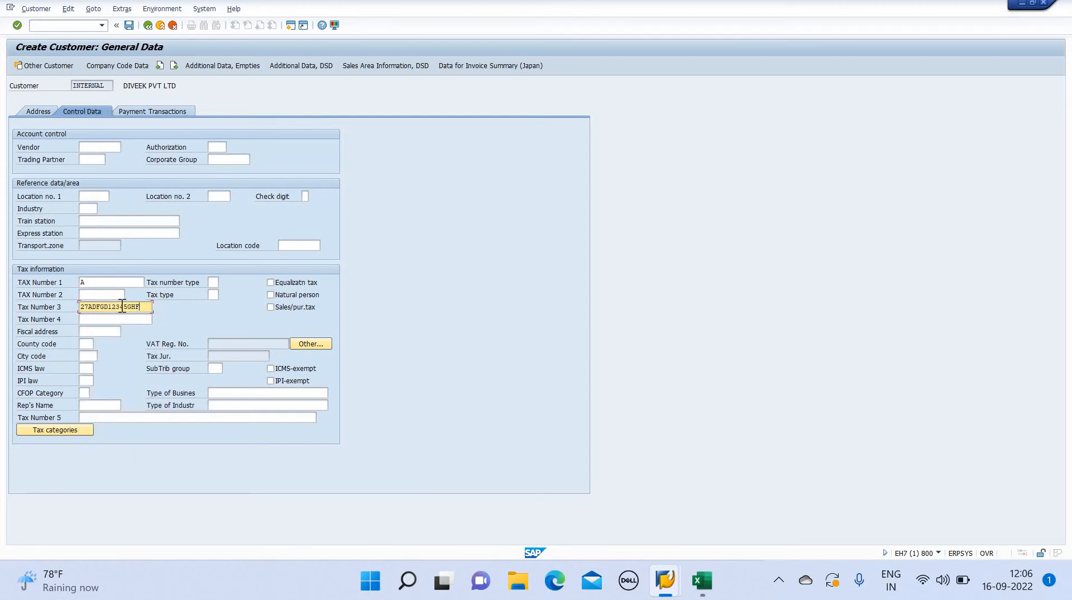
In the customer's company code data, set the reconciliation account to 400001 CUSTOMER A/C
left_click(149, 110)
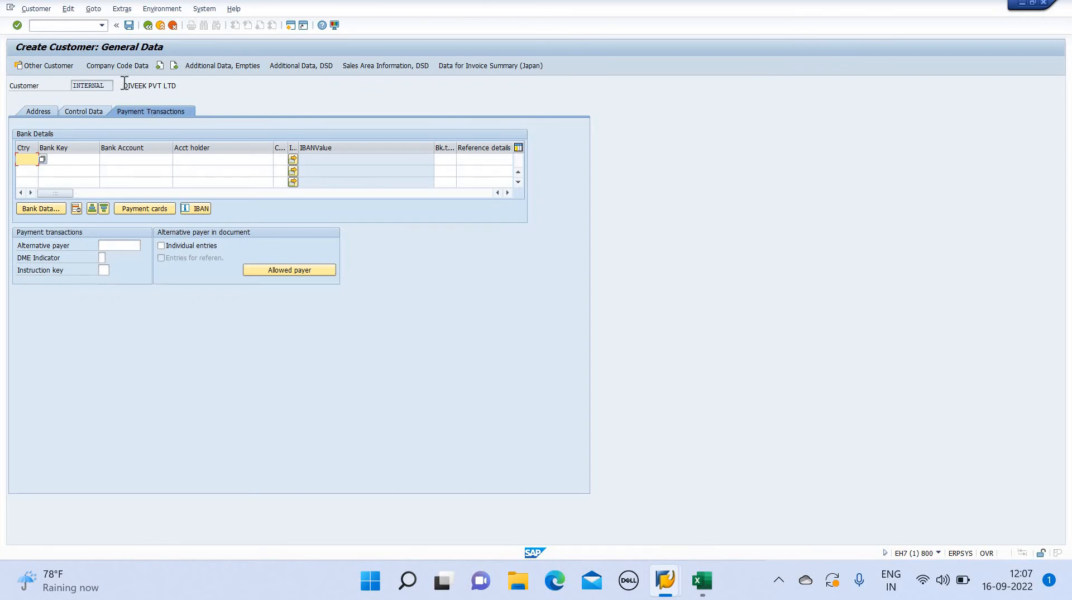
left_click(113, 66)
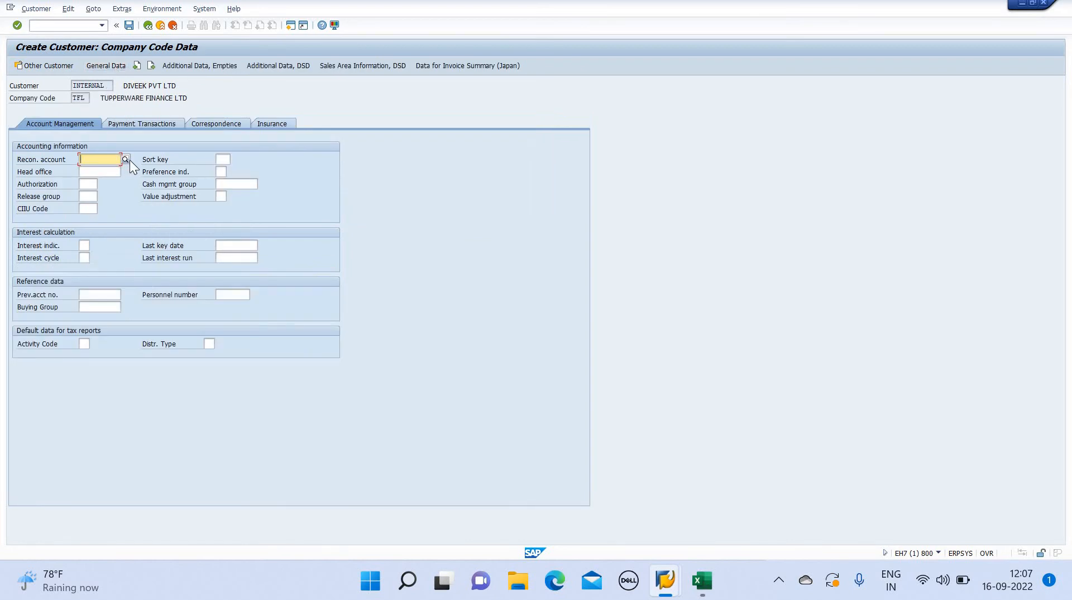
left_click(126, 160)
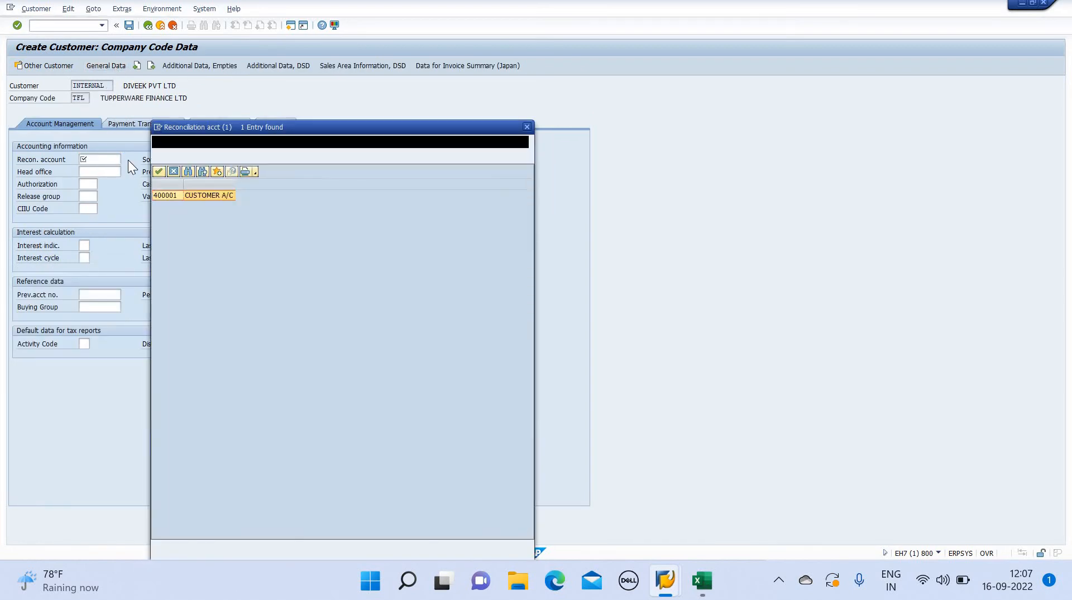
key("Return")
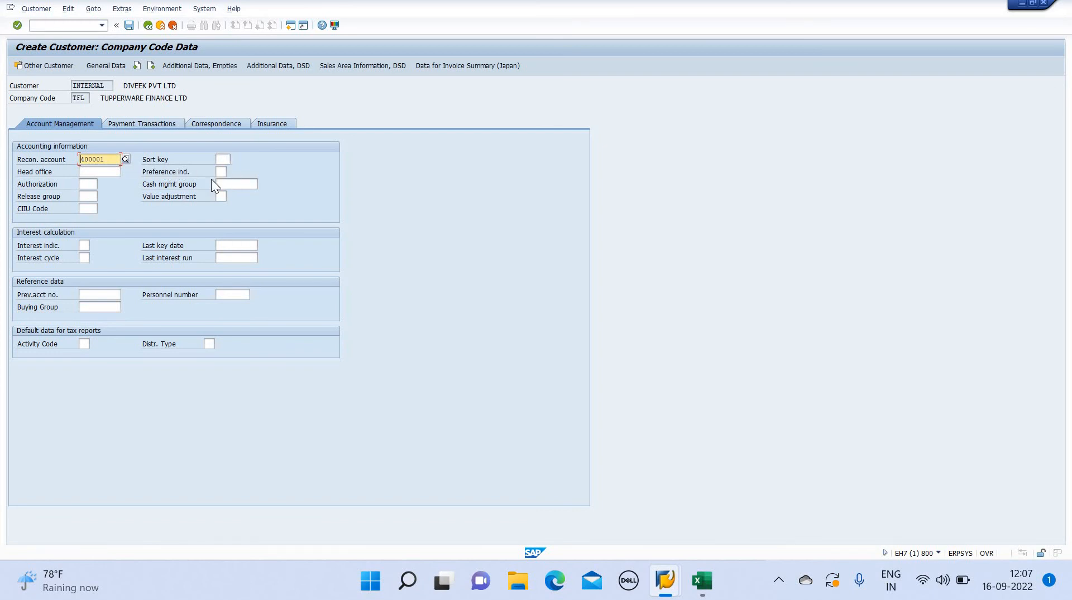
Set the customer's cash management group to KC2 Foreign customers
left_click(257, 183)
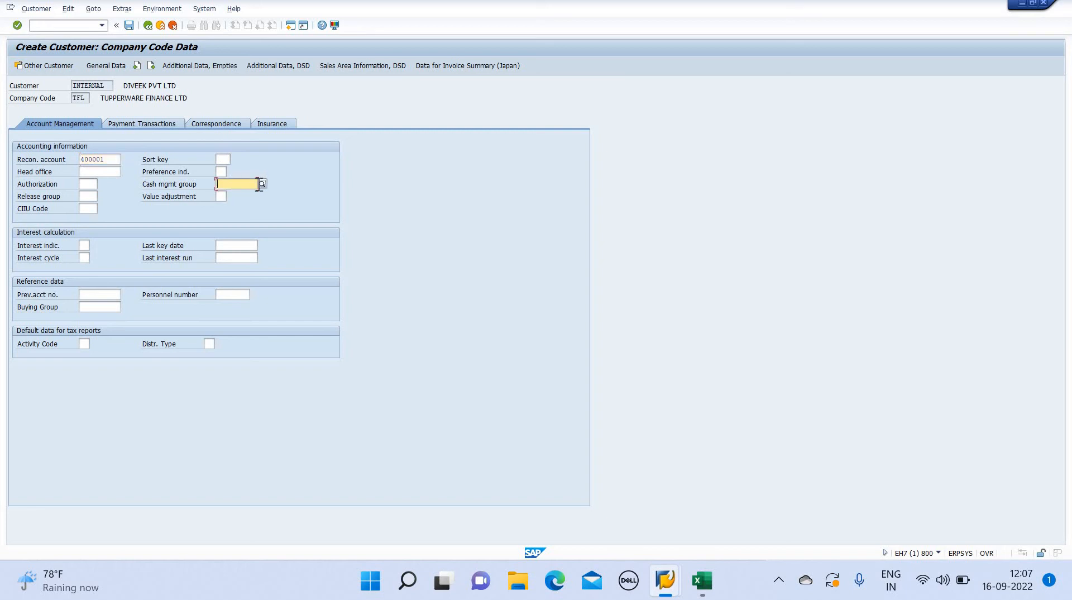
left_click(261, 184)
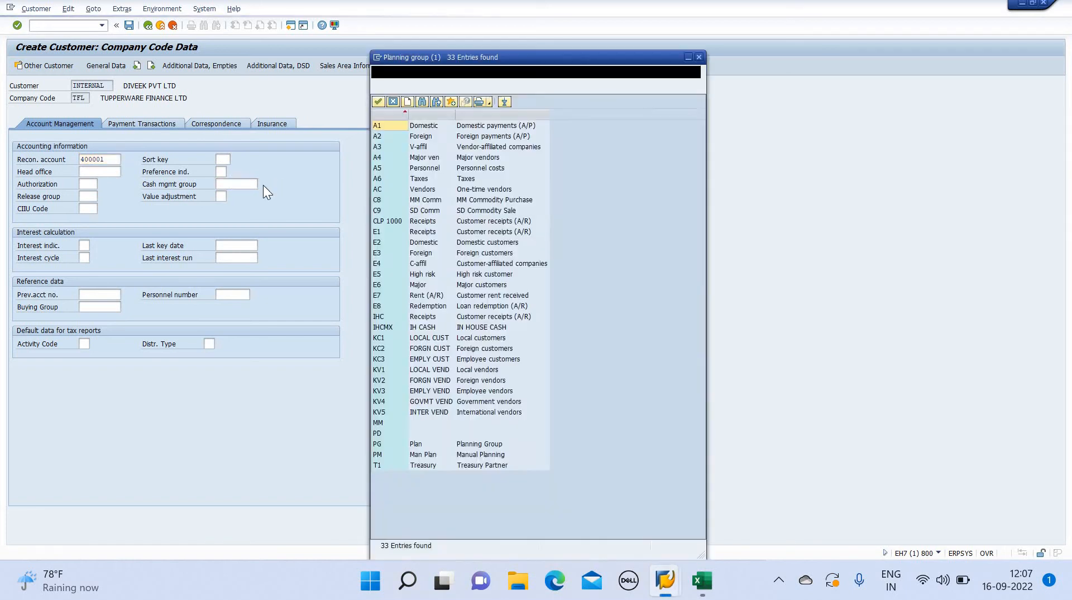
key("Down")
key("Down")
key("Down")
key("Down")
key("Down")
key("Down")
key("Down")
key("Down")
key("Down")
key("Down")
key("Down")
key("Down")
key("Down")
key("Down")
key("Down")
key("Down")
key("Down")
key("Down")
key("Down")
key("Down")
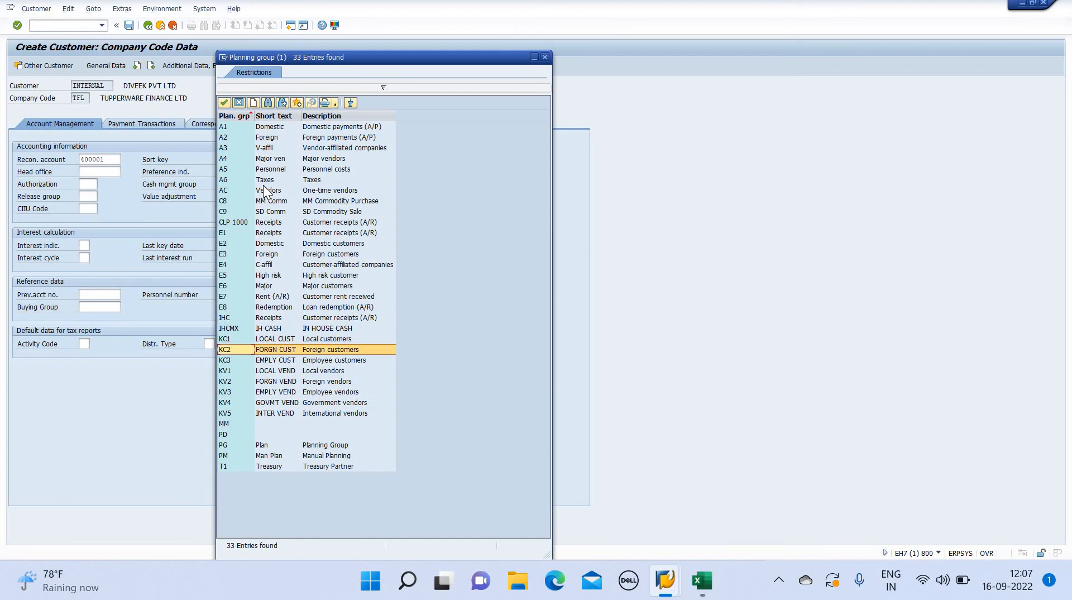
key("Return")
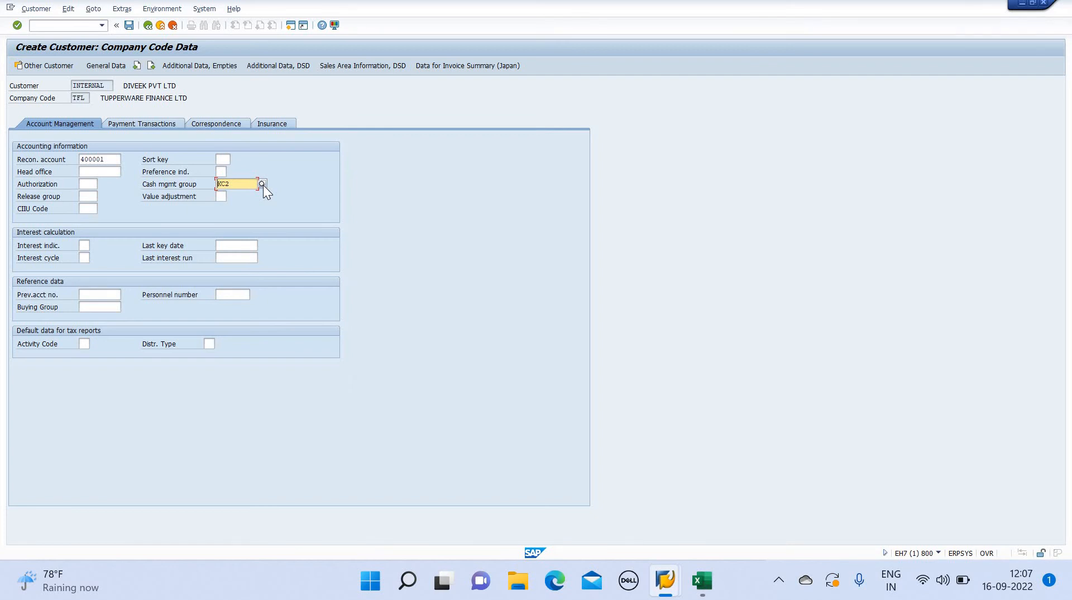
In the customer's company code payment data, set the terms of payment to 1004 for 60 days
left_click(152, 128)
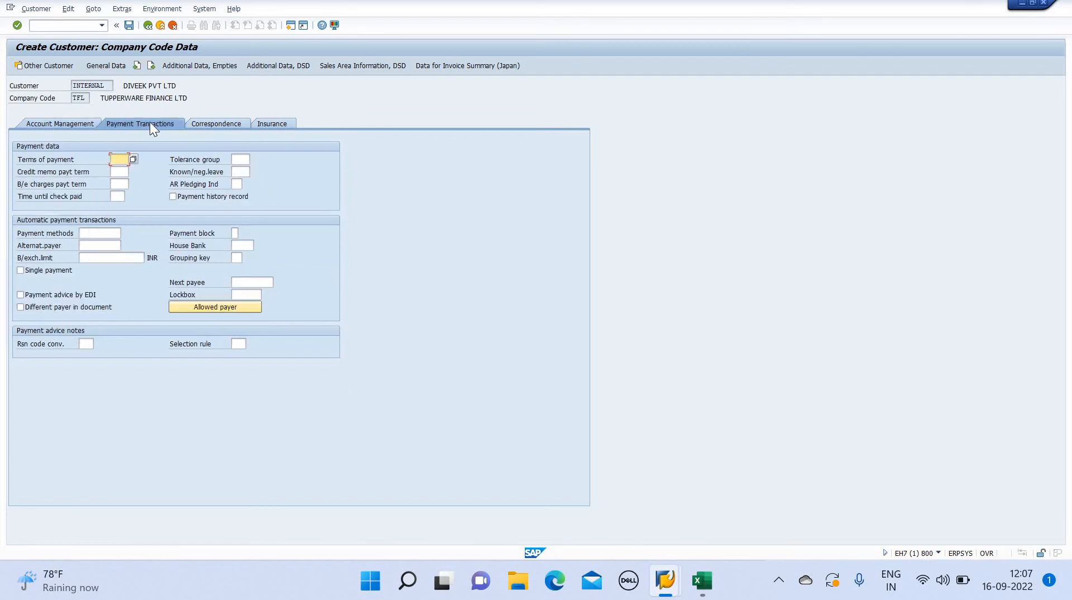
left_click(134, 159)
key("Down")
key("Down")
key("Down")
key("Down")
key("Down")
key("Down")
key("Down")
key("Down")
key("Down")
key("Down")
key("Down")
key("Down")
key("Down")
key("Down")
key("Down")
key("Down")
key("Down")
key("Down")
key("Down")
key("Down")
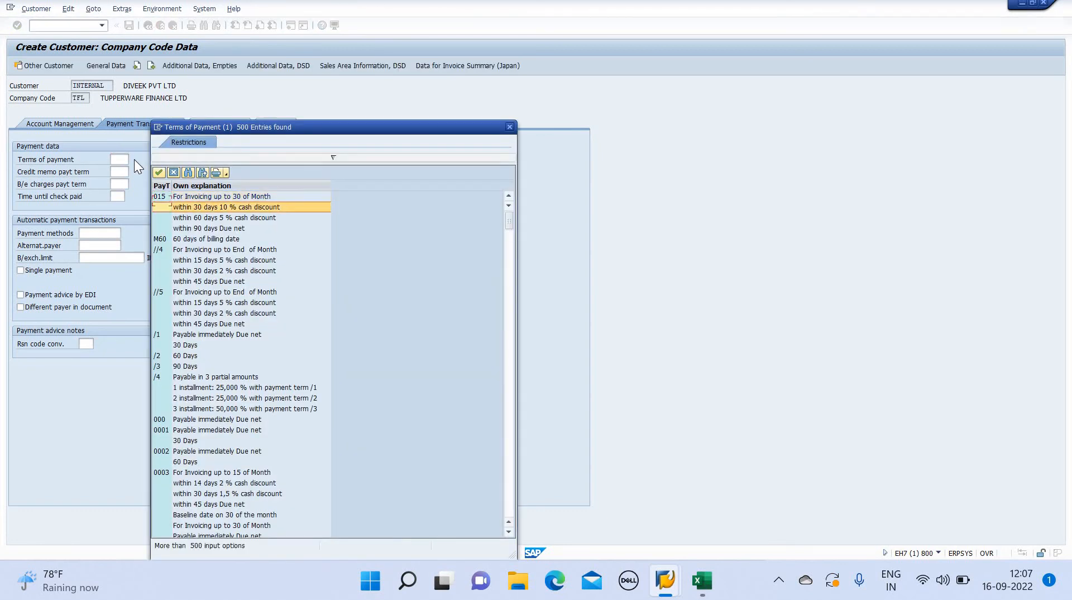
key("Down")
key("Down")
key("Down")
key("Down")
key("Down")
key("Down")
key("Down")
key("Down")
key("Down")
key("Down")
key("Down")
key("Down")
key("Down")
key("Down")
key("Down")
key("Down")
key("Down")
key("Down")
key("Down")
key("Down")
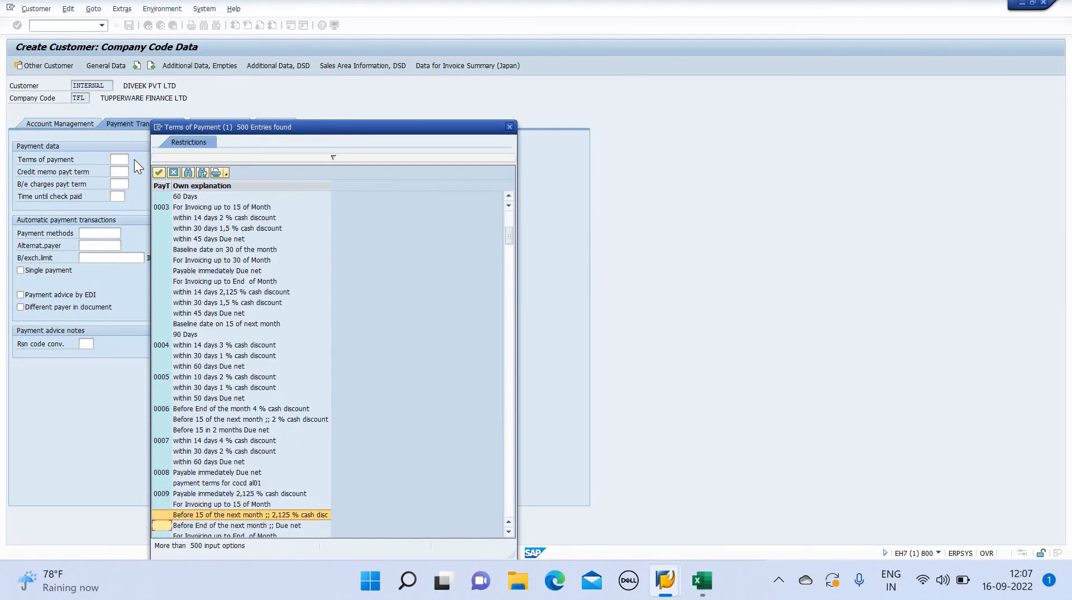
key("Down")
key("Down")
key("Down")
key("Down")
key("Down")
key("Down")
key("Down")
key("Down")
key("Down")
key("Down")
key("Down")
key("Down")
key("Down")
key("Down")
key("Down")
key("Down")
key("Down")
key("Down")
key("Down")
key("Down")
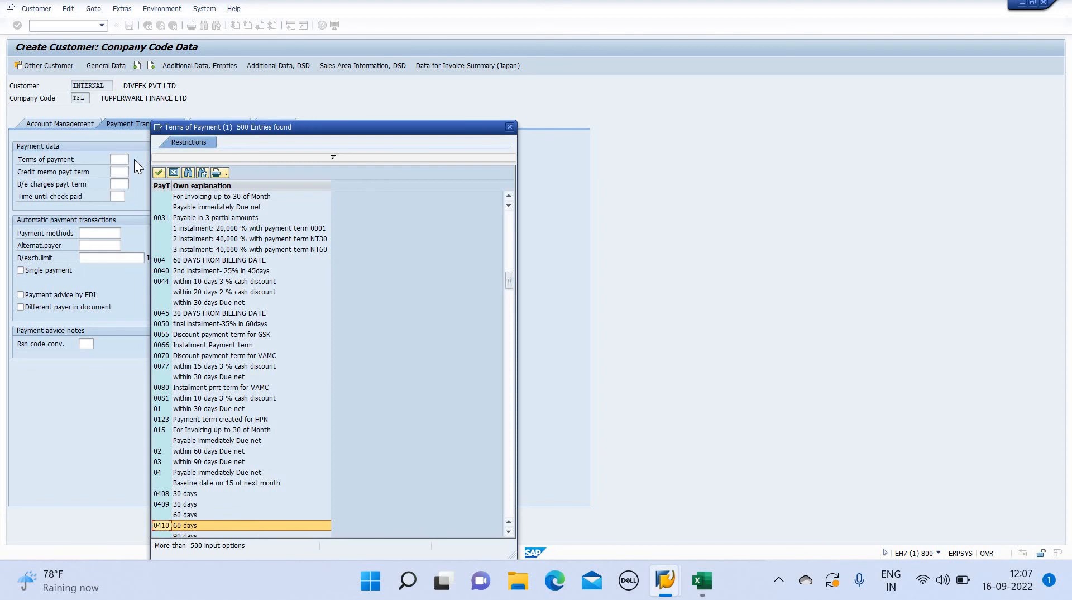
key("Down")
key("Down")
key("Down")
key("Down")
key("Down")
key("Down")
key("Down")
key("Down")
key("Down")
key("Down")
key("Down")
key("Down")
key("Down")
key("Down")
key("Down")
key("Down")
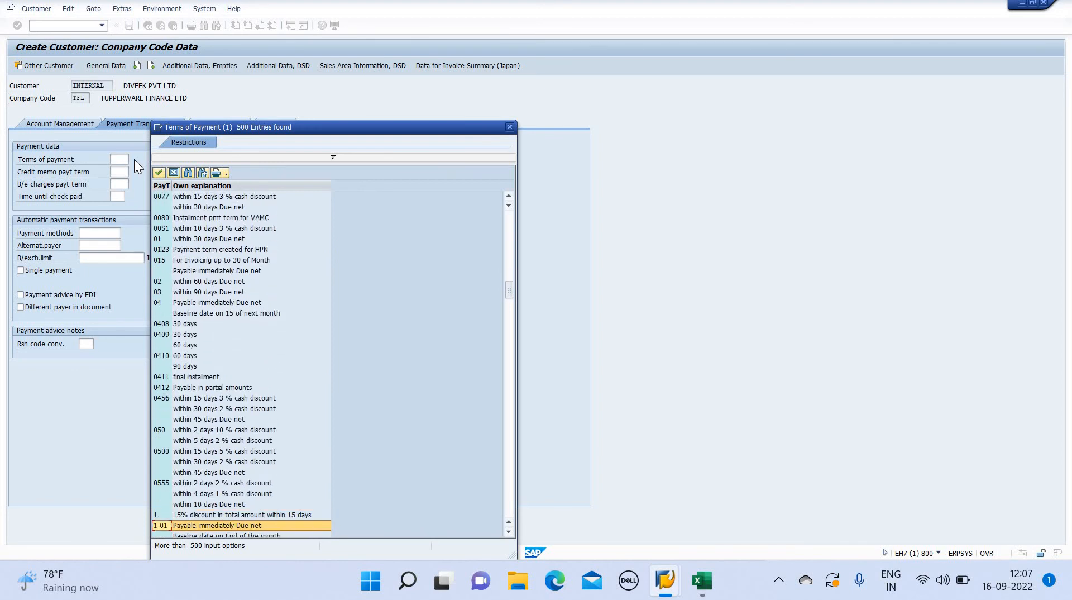
key("Down")
key("Down")
key("Down")
key("Down")
key("Down")
key("Down")
key("Down")
key("Down")
key("Down")
key("Down")
key("Down")
key("Down")
key("Down")
key("Down")
key("Down")
key("Down")
key("Down")
key("Down")
key("Down")
key("Down")
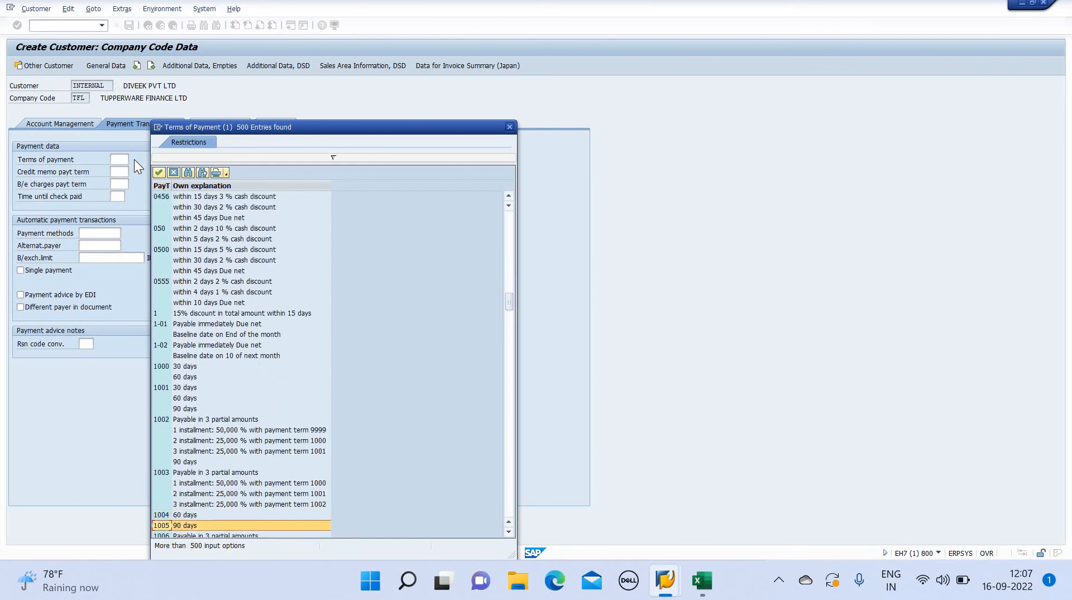
key("Down")
key("Up")
key("Up")
key("Up")
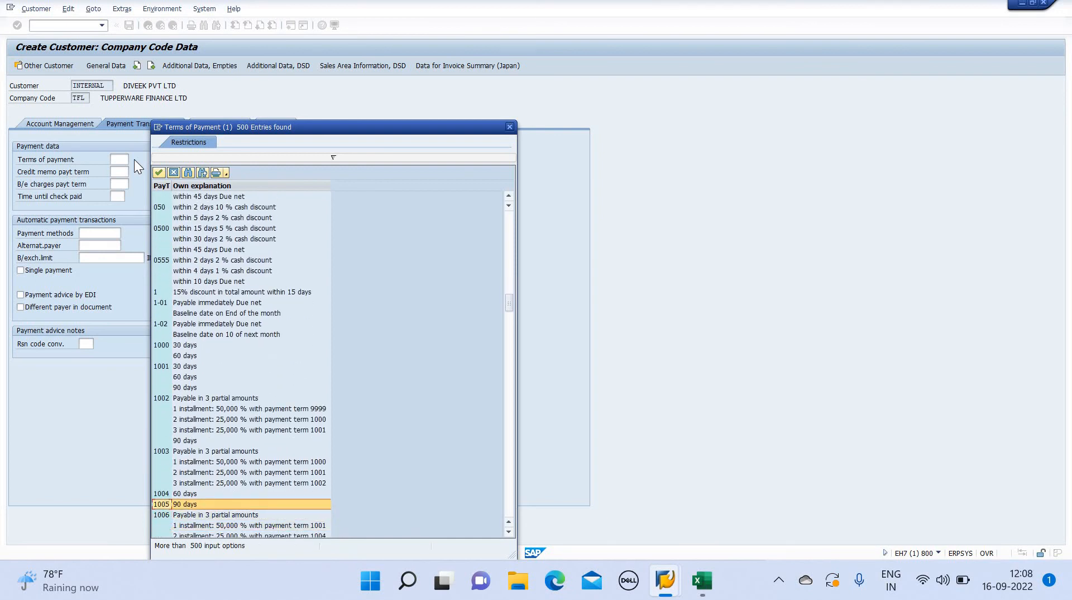
key("Return")
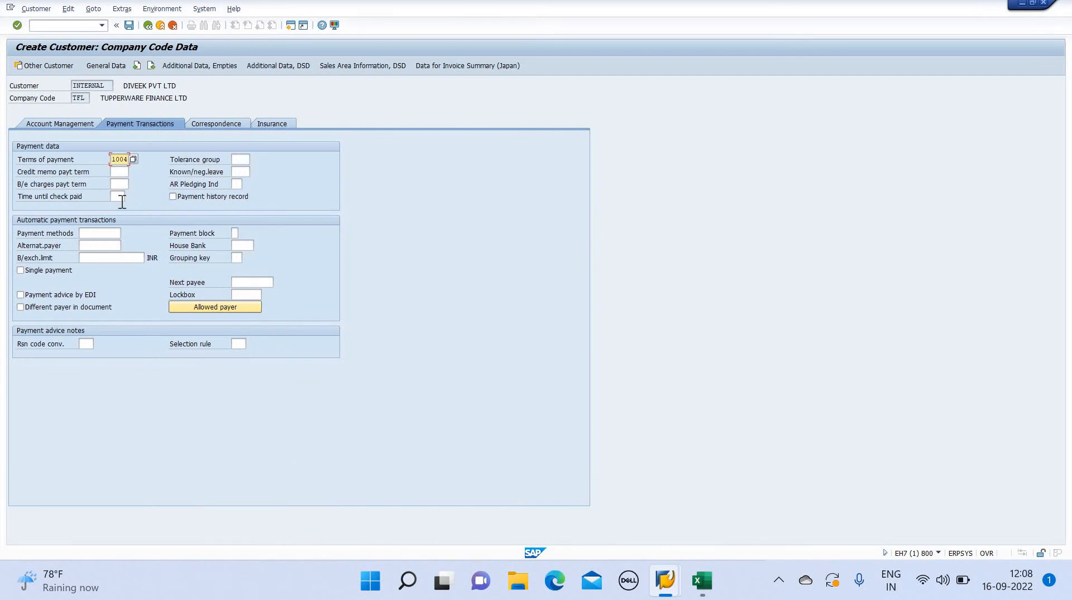
Check the customer's correspondence and insurance data without entering anything, and save the new customer
left_click(226, 121)
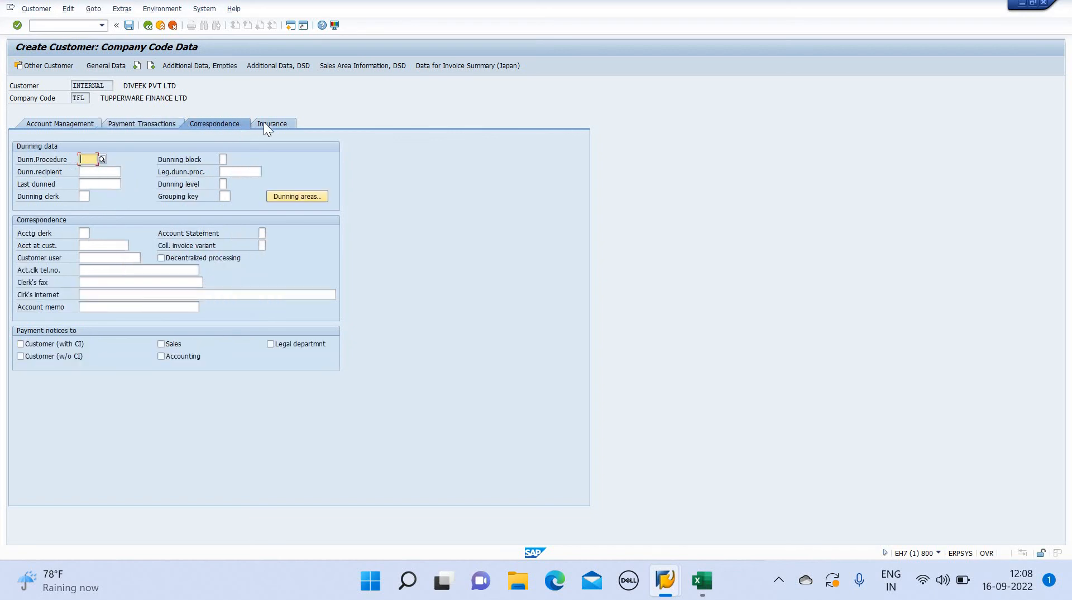
left_click(264, 124)
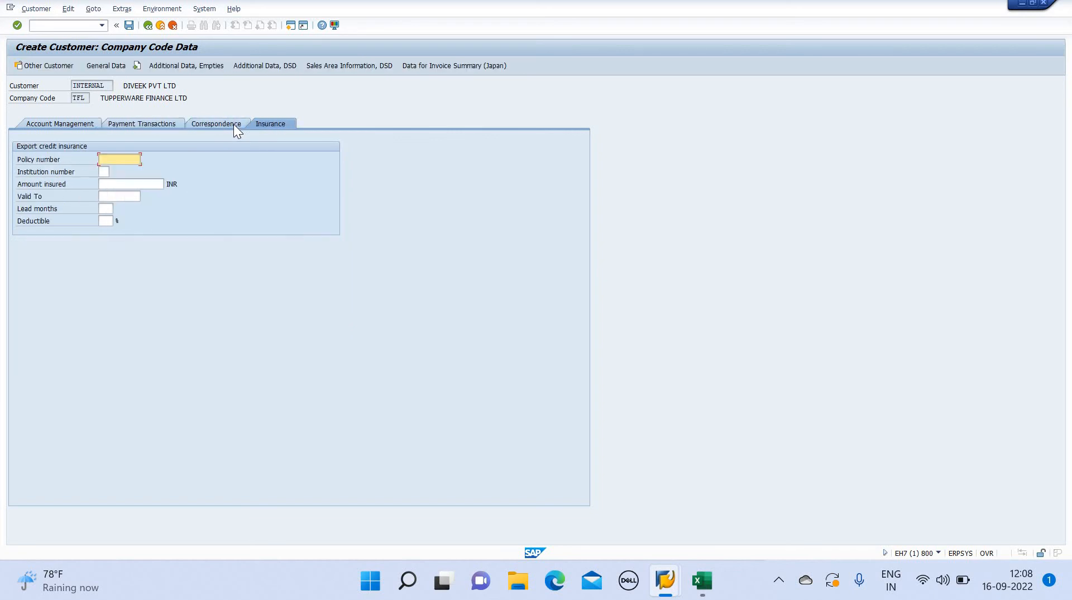
left_click(166, 124)
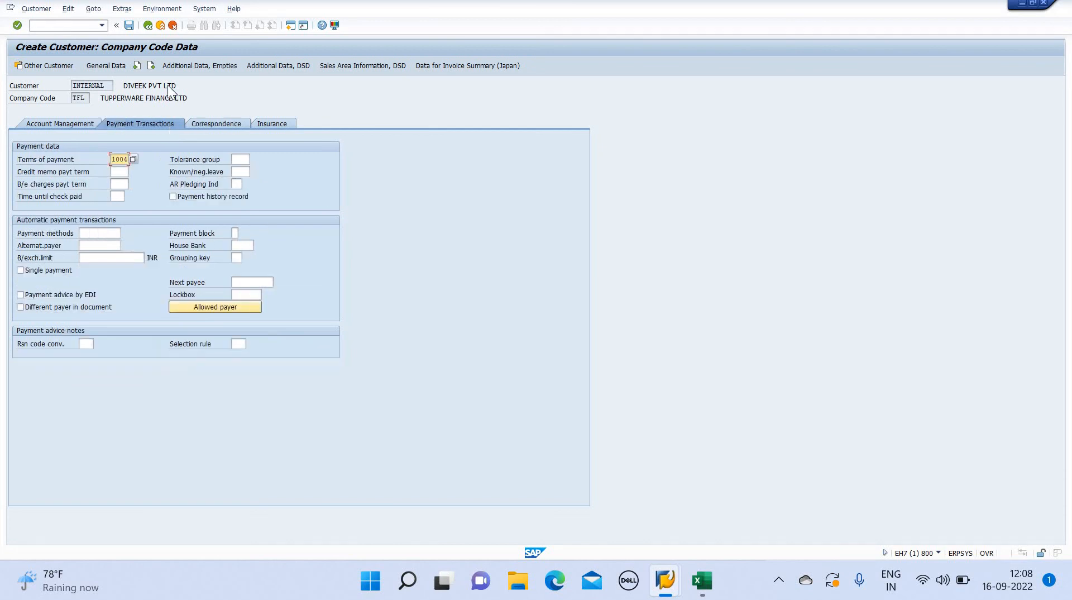
left_click(130, 26)
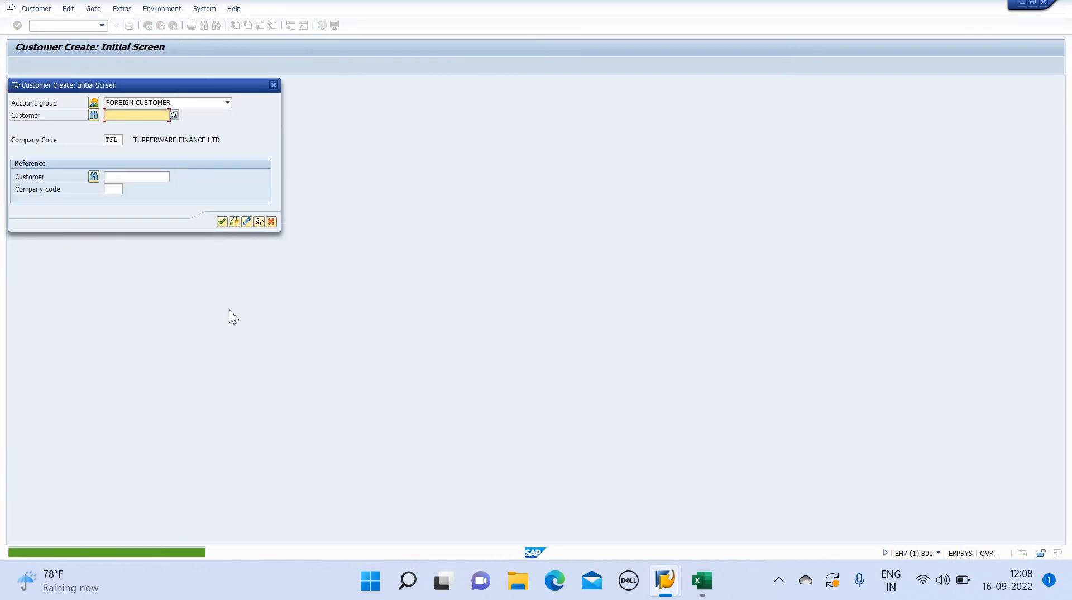
left_click(59, 563)
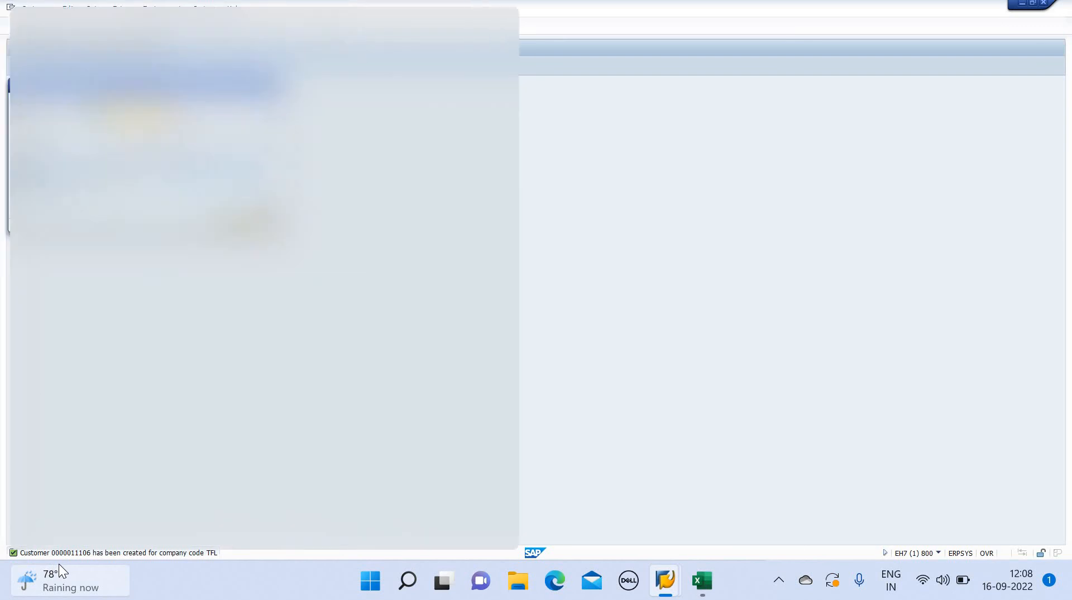
left_click(587, 214)
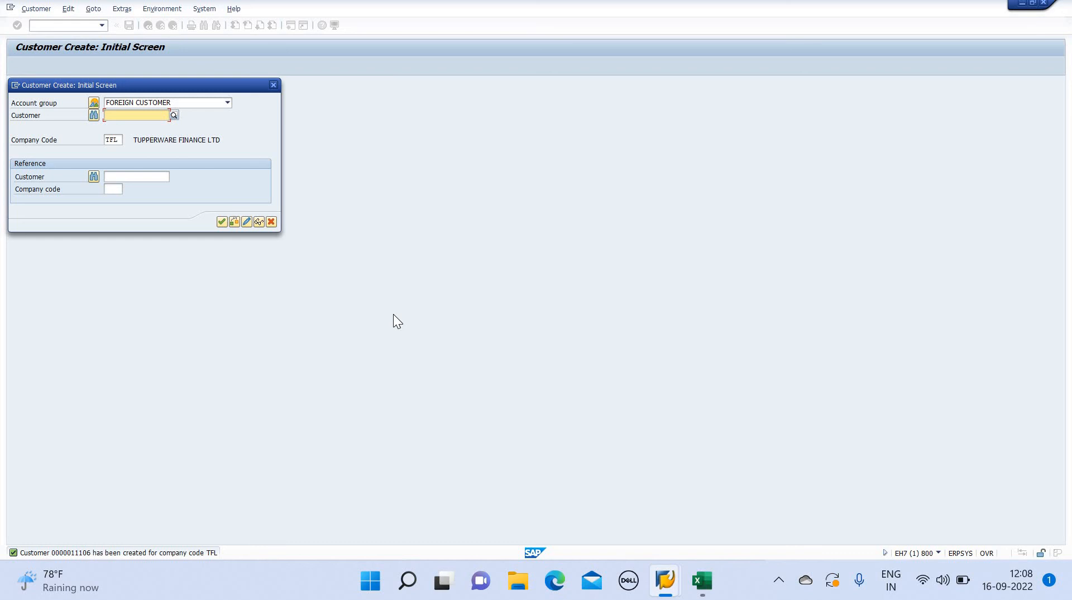
Switch to the Excel workbook to view the customer GL creation steps
key("alt+Tab")
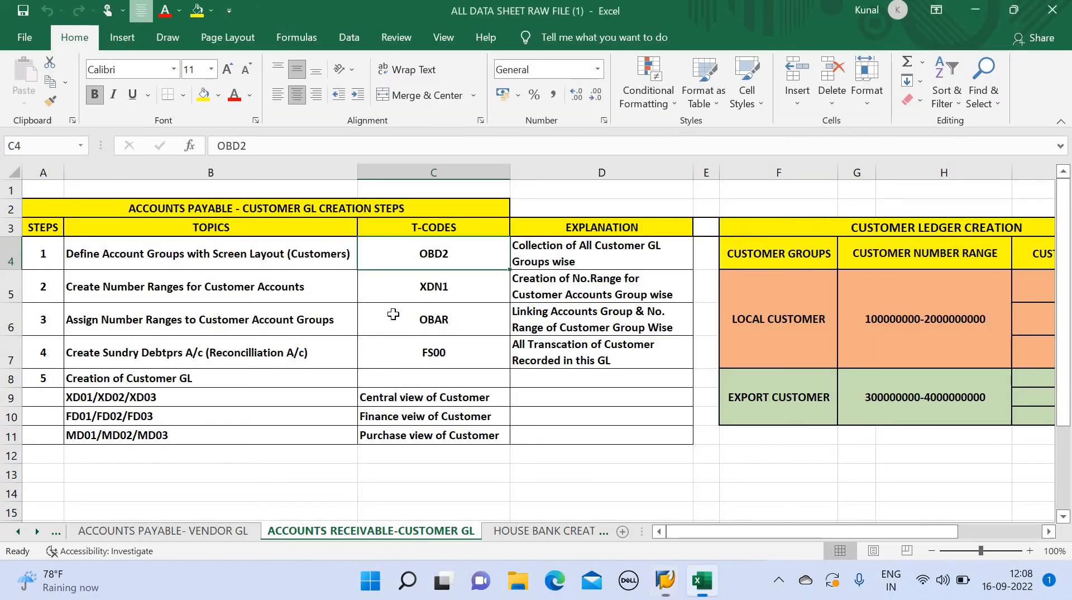